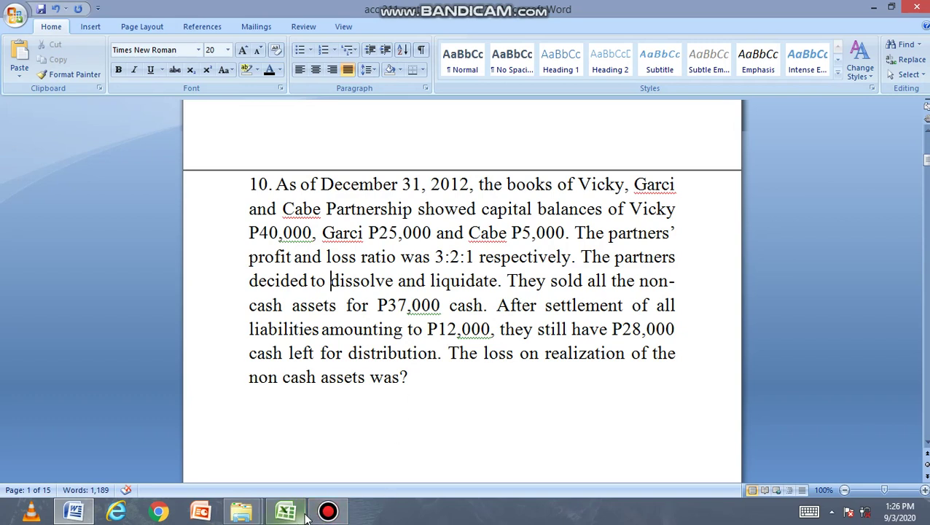
left_click(303, 515)
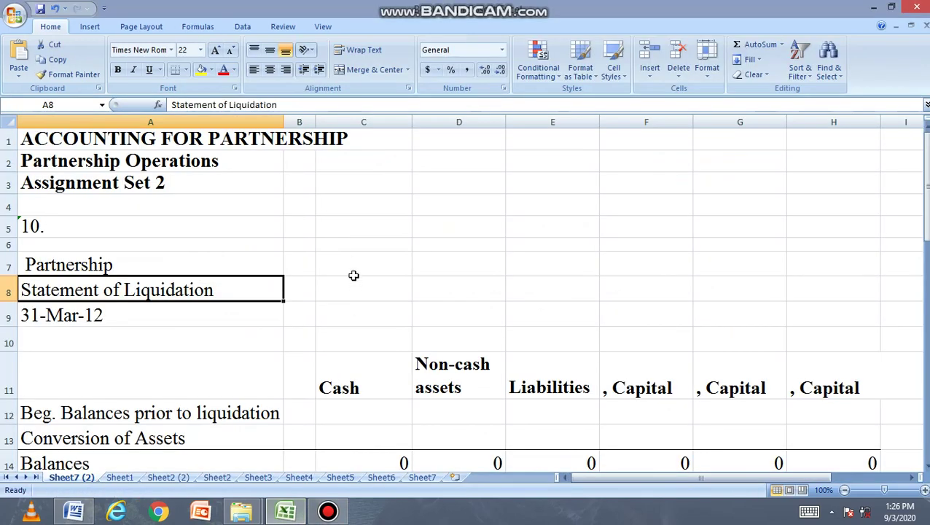
left_click(349, 266)
scroll(357, 255, "down", 2)
scroll(360, 252, "up", 2)
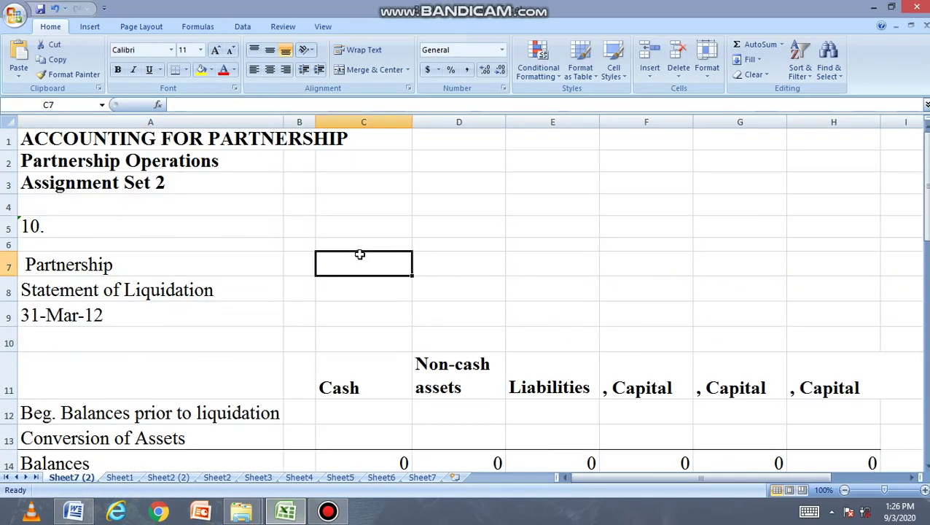
left_click(369, 305)
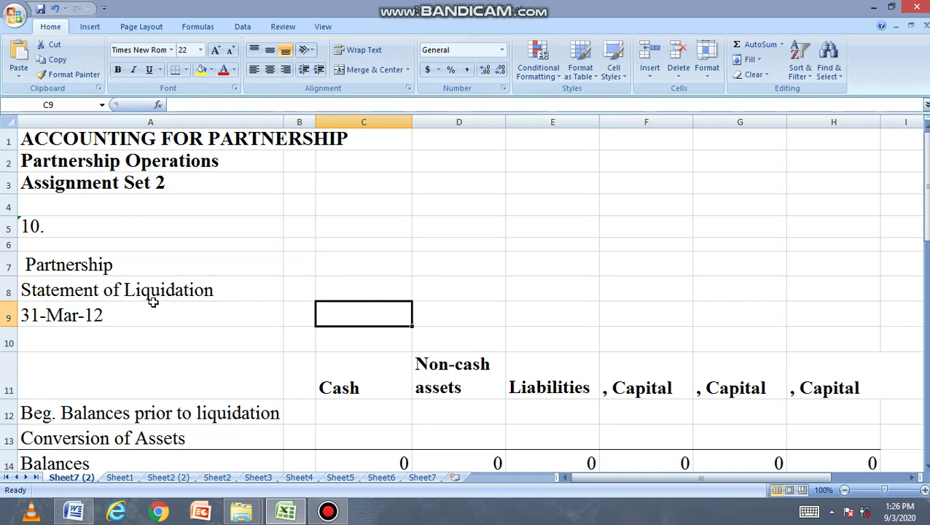
Copy the three partners' names from problem 10 in Word and paste them before "Partnership" in cell A7 of the Excel sheet.
left_click(85, 513)
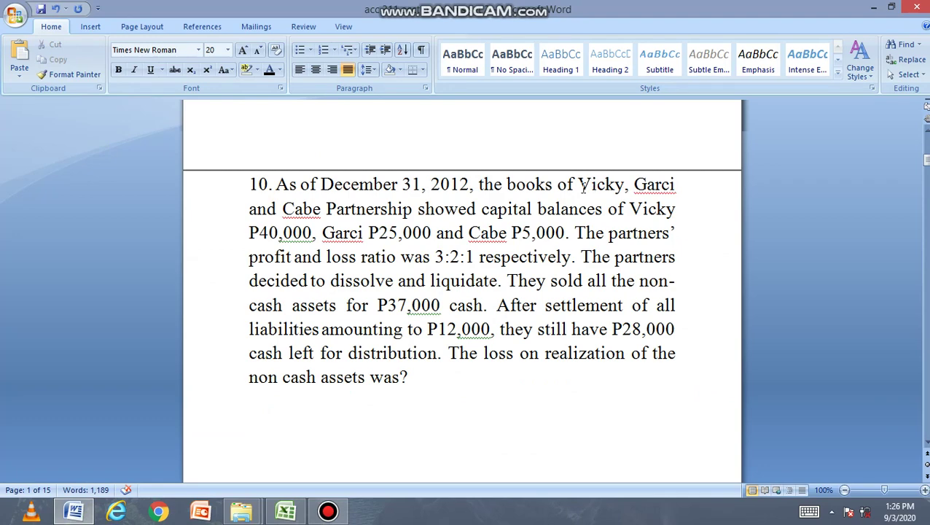
left_click_drag(578, 185, 328, 212)
key("ctrl+c")
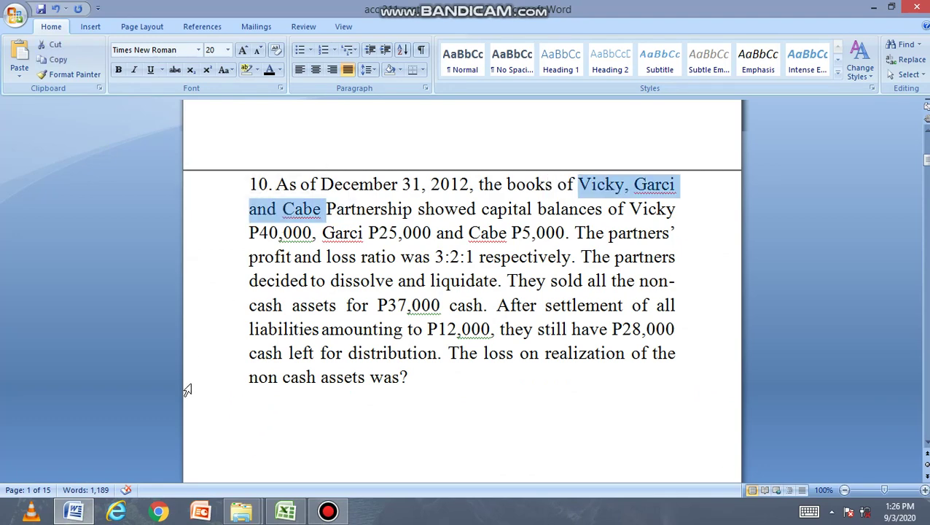
left_click(285, 513)
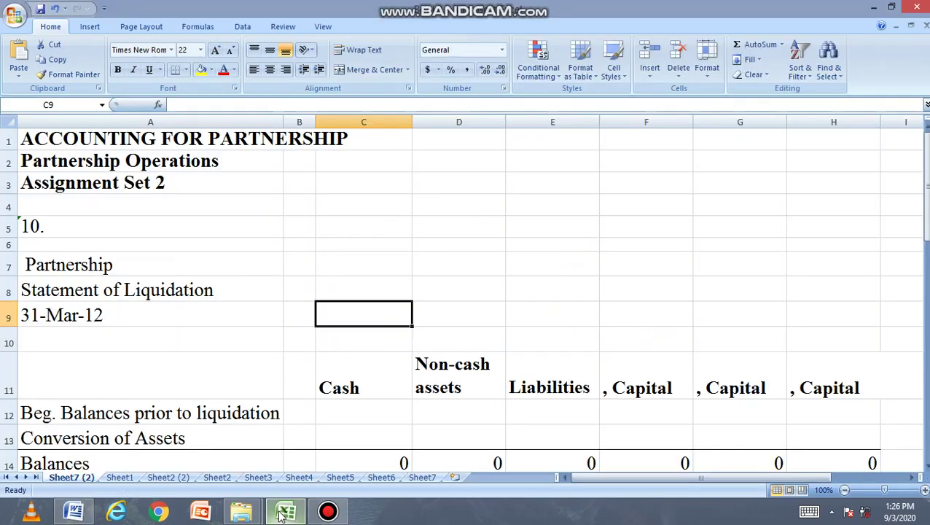
double_click(22, 265)
key("ctrl+v")
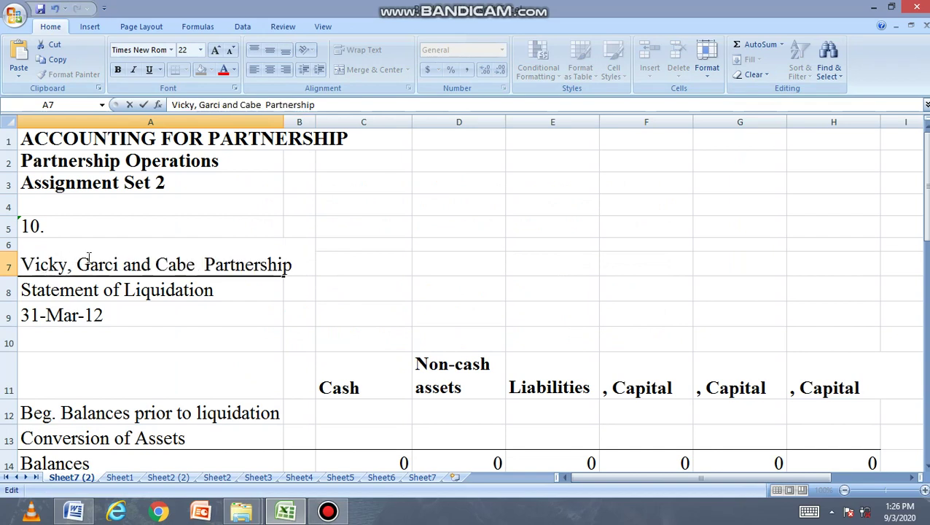
Make header F11 read the first partner's name followed by ", Capital", copying the other two names for reuse before removing them.
double_click(604, 388)
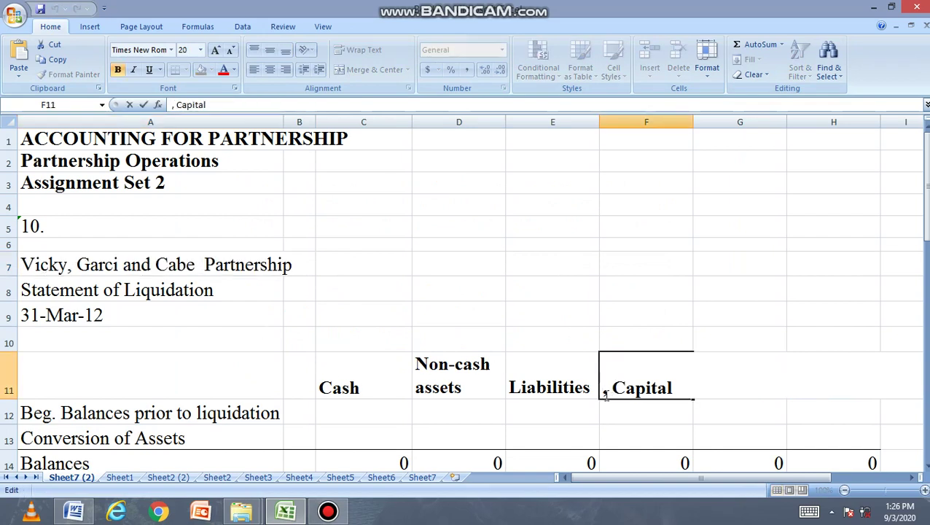
key("ctrl+v")
left_click_drag(314, 104, 200, 104)
key("ctrl+c")
left_click(246, 104)
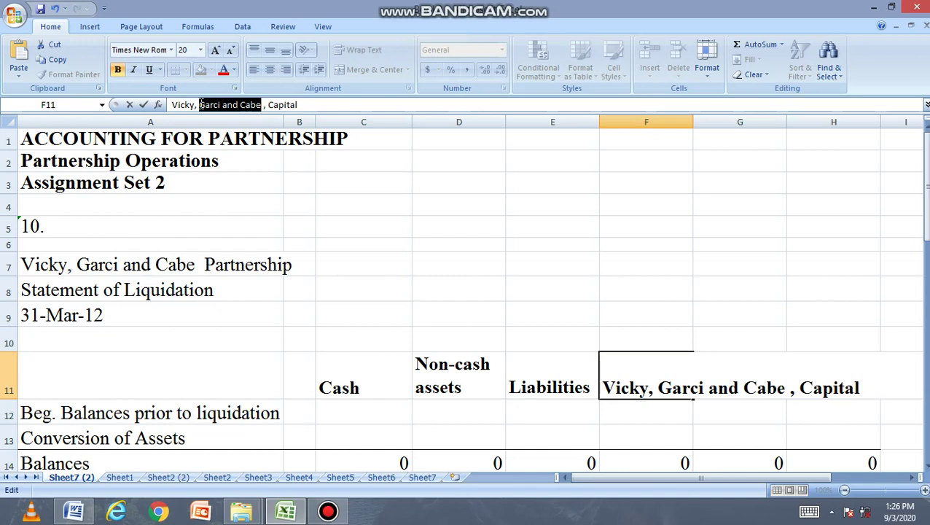
key("Delete")
left_click(712, 409)
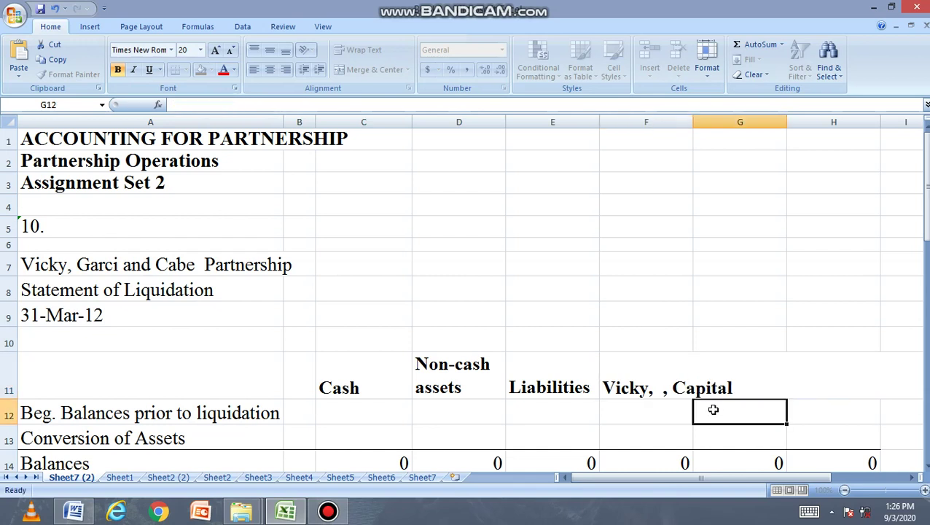
left_click(668, 391)
double_click(667, 391)
key("BackSpace")
key("BackSpace")
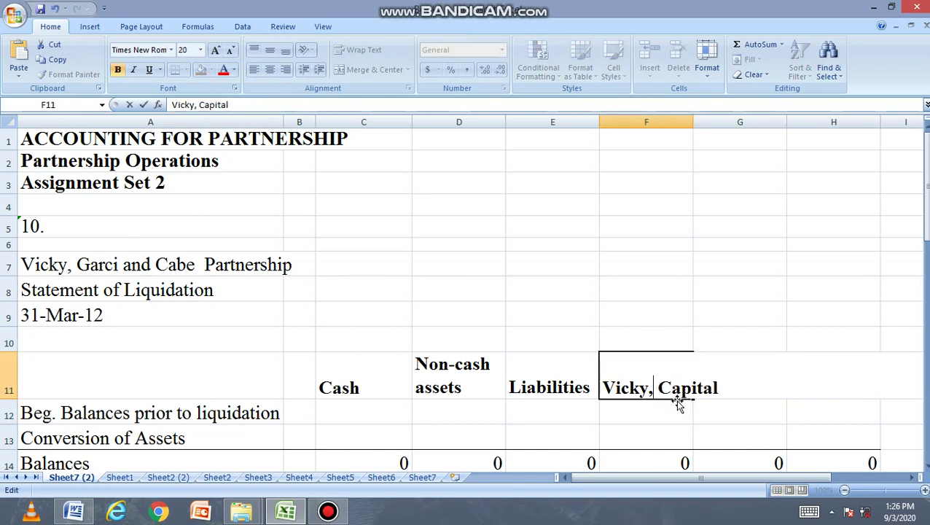
key("Return")
Paste the copied names into header G11 and trim them to the second partner's name before ", Capital".
left_click(704, 395)
double_click(700, 392)
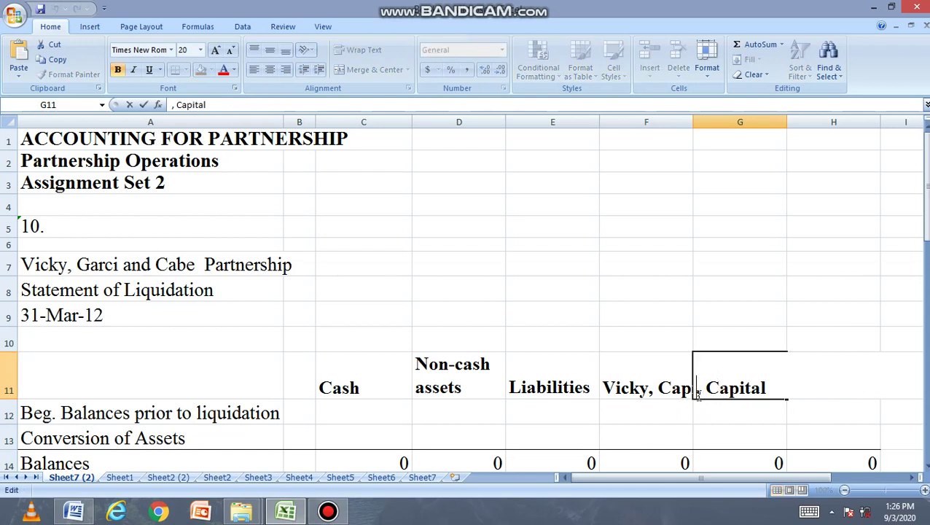
key("ctrl+v")
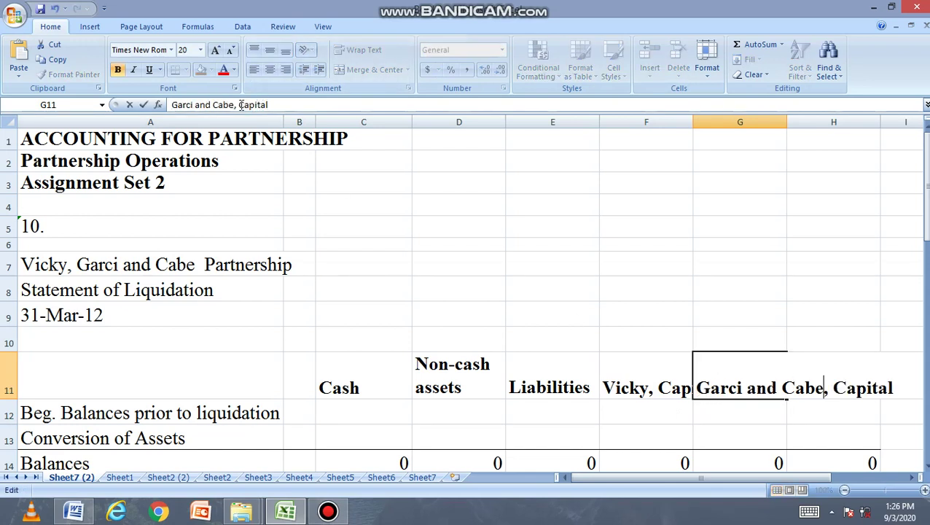
key("BackSpace")
key("BackSpace")
key("BackSpace")
key("BackSpace")
key("BackSpace")
key("BackSpace")
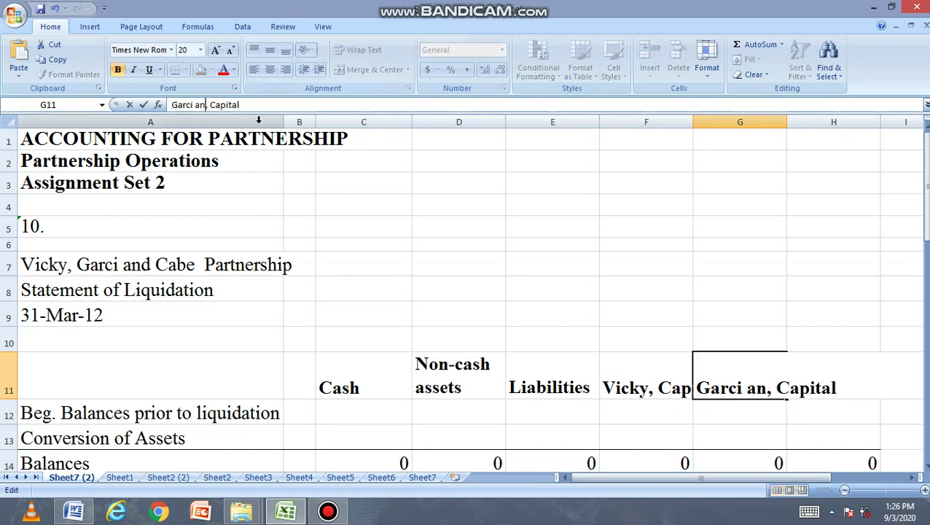
key("BackSpace")
key("BackSpace")
key("BackSpace")
type(", Cap")
left_click(673, 404)
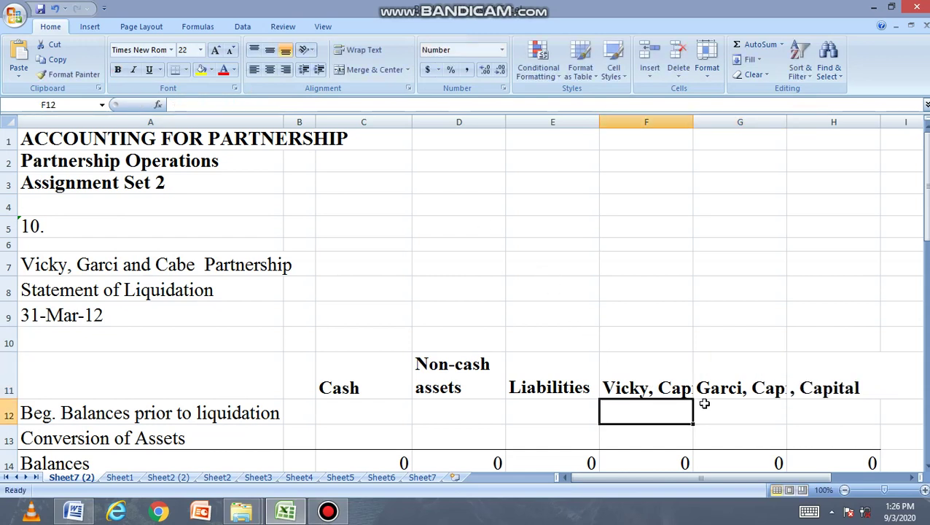
Paste the copied names into header H11 and keep only the third partner's name before ", Capital".
left_click(792, 388)
double_click(792, 390)
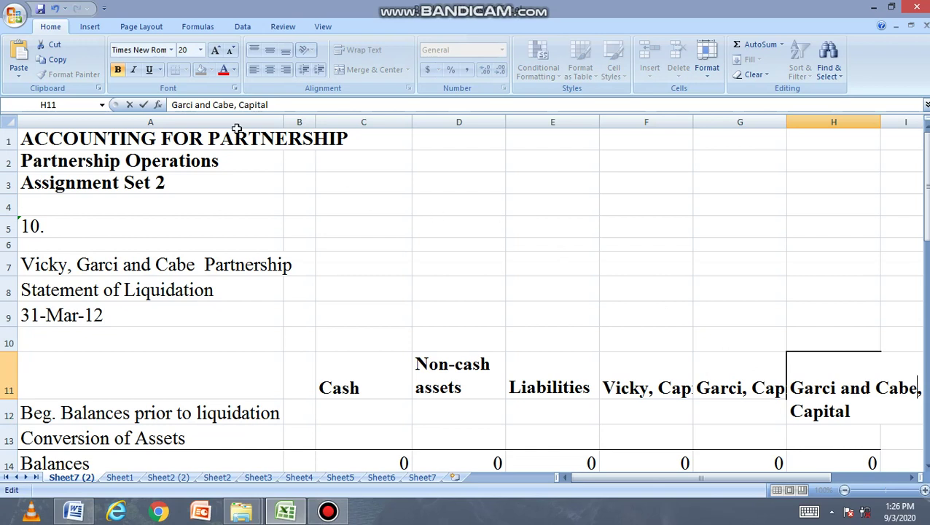
left_click_drag(212, 104, 172, 104)
key("Delete")
left_click(457, 321)
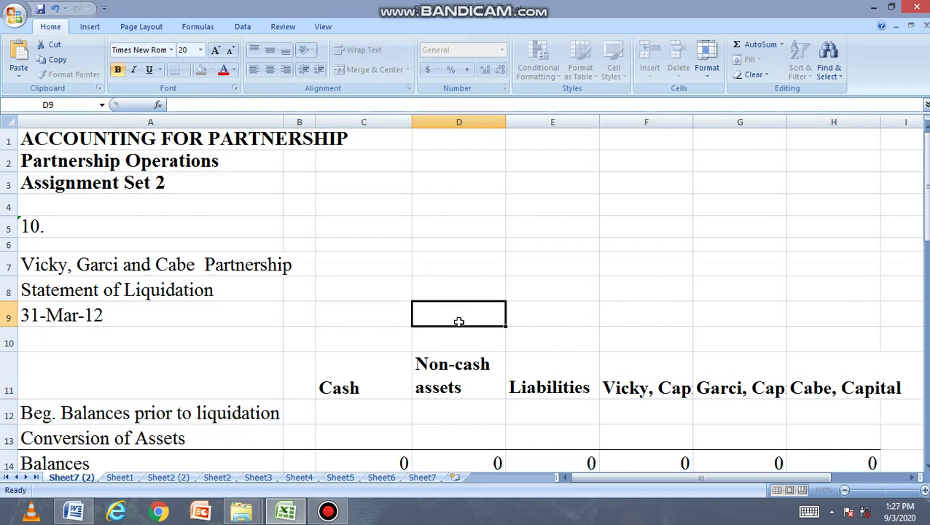
Wrap the text of the three partner capital headers in F11:H11.
left_click_drag(685, 379, 820, 373)
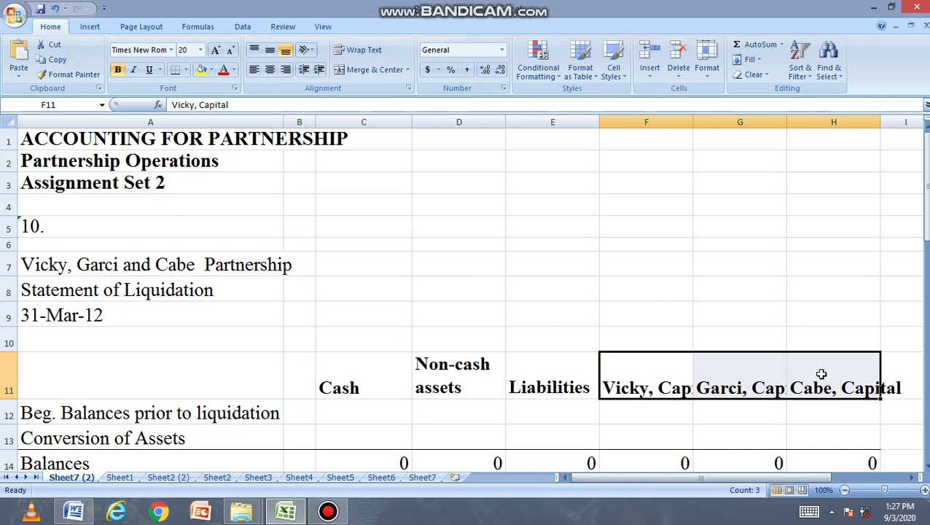
left_click(370, 49)
left_click(443, 280)
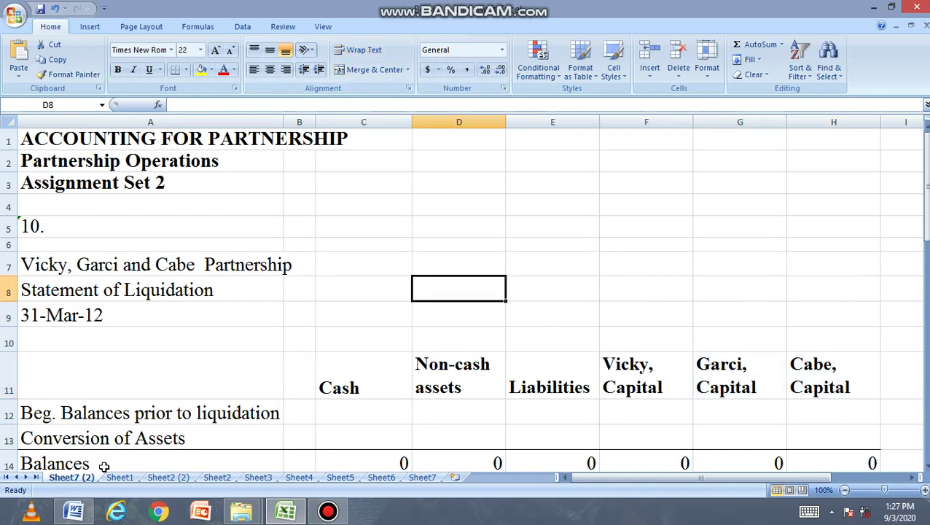
Check problem 10 in Word and enter 40,000 as the first partner's beginning capital balance in cell F12 of the Excel sheet.
left_click(74, 512)
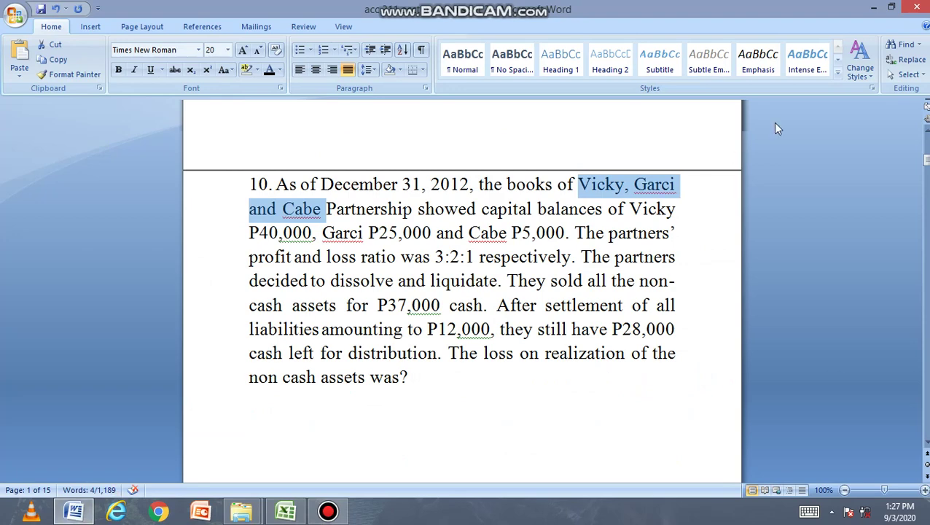
left_click(868, 6)
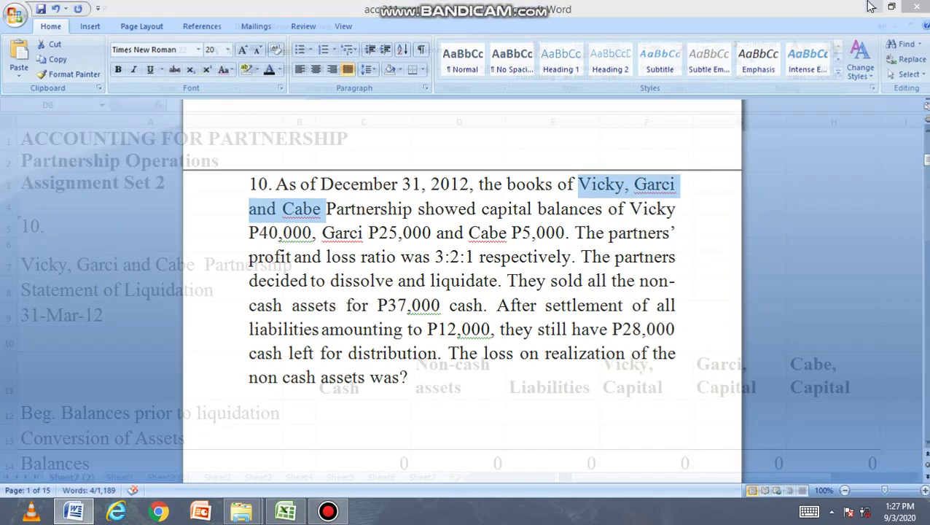
scroll(408, 295, "down", 2)
left_click(414, 319)
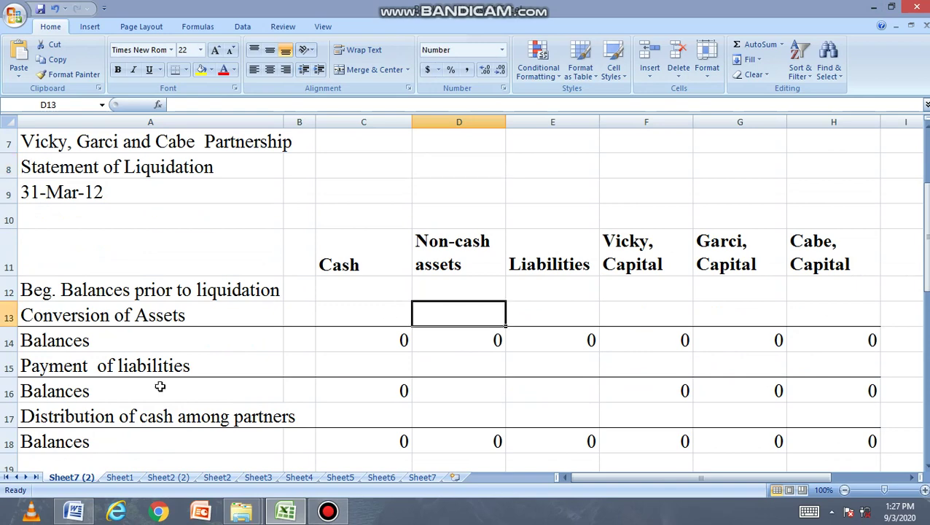
left_click(74, 511)
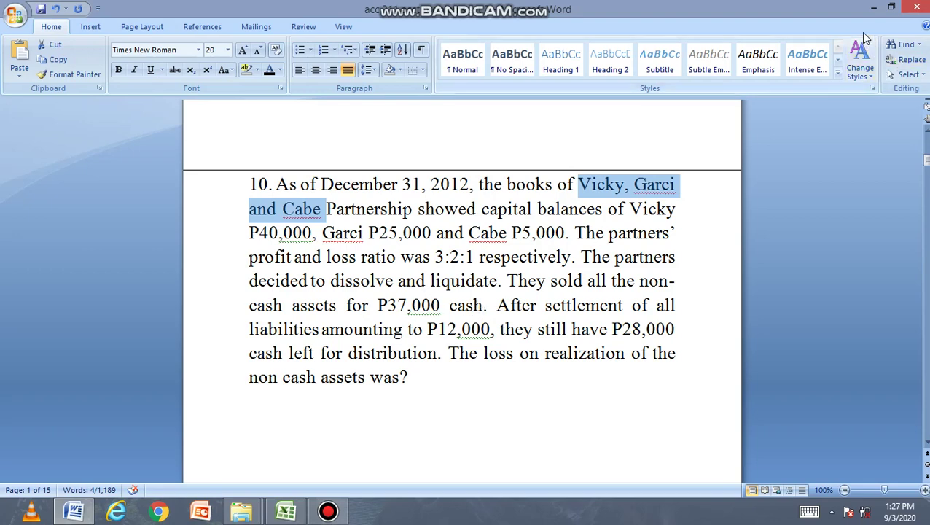
left_click(872, 6)
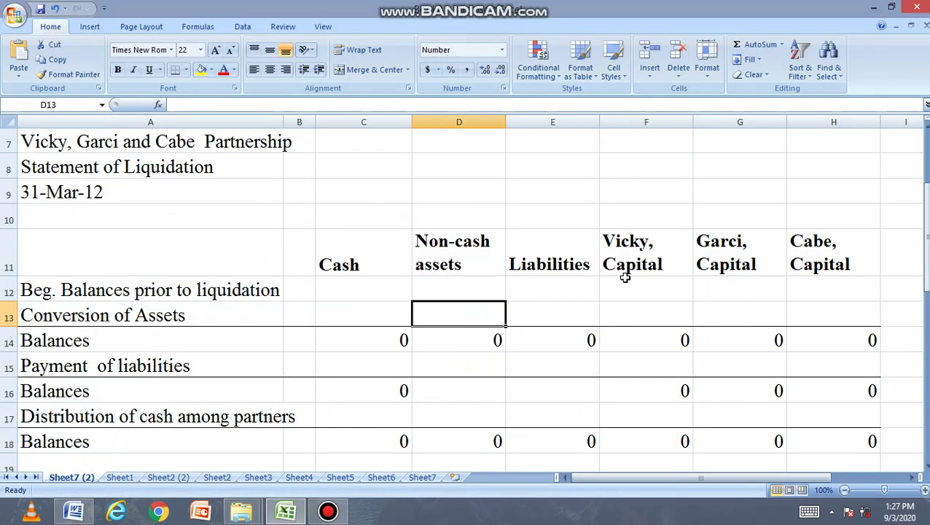
left_click(625, 283)
type("40000")
key("Tab")
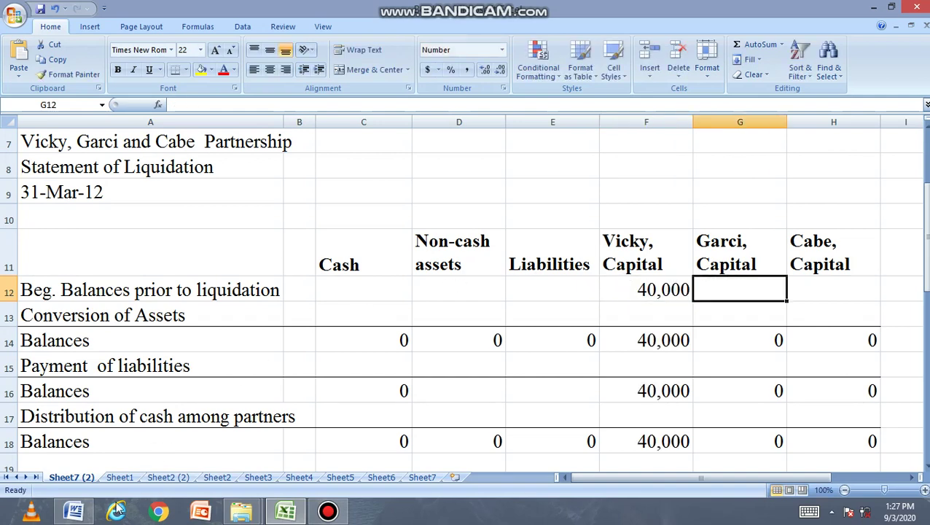
Enter the beginning capital balances from the Word problem: 25,000 for the second partner in G12 and 5,000 for the third in H12.
left_click(81, 514)
left_click(84, 514)
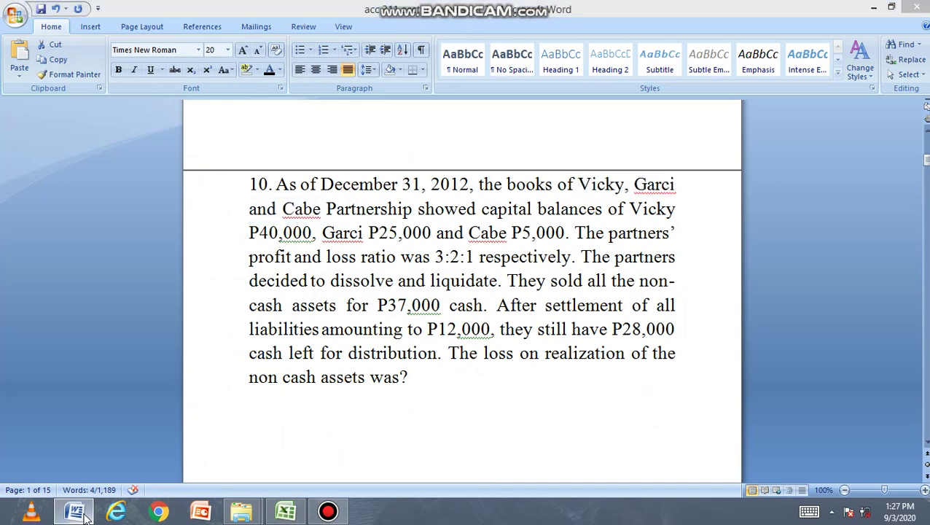
type("25,000")
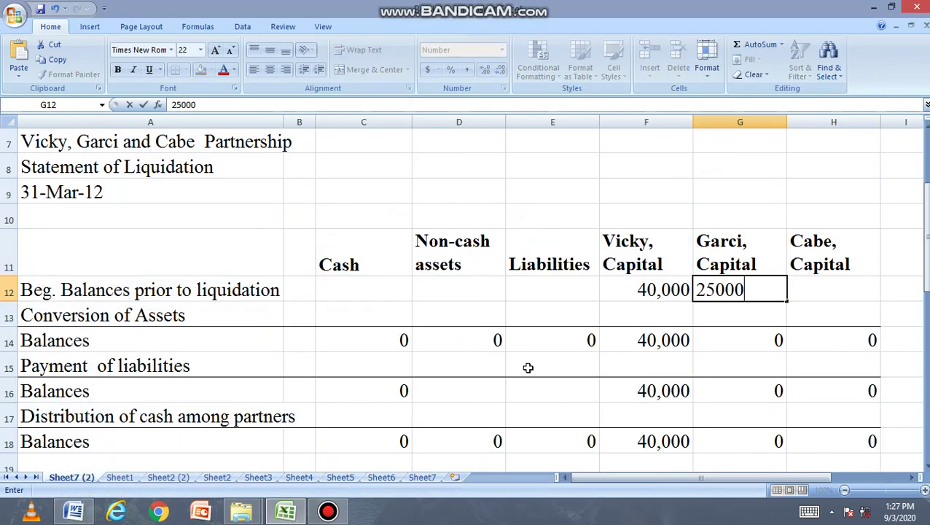
key("Return")
left_click(82, 513)
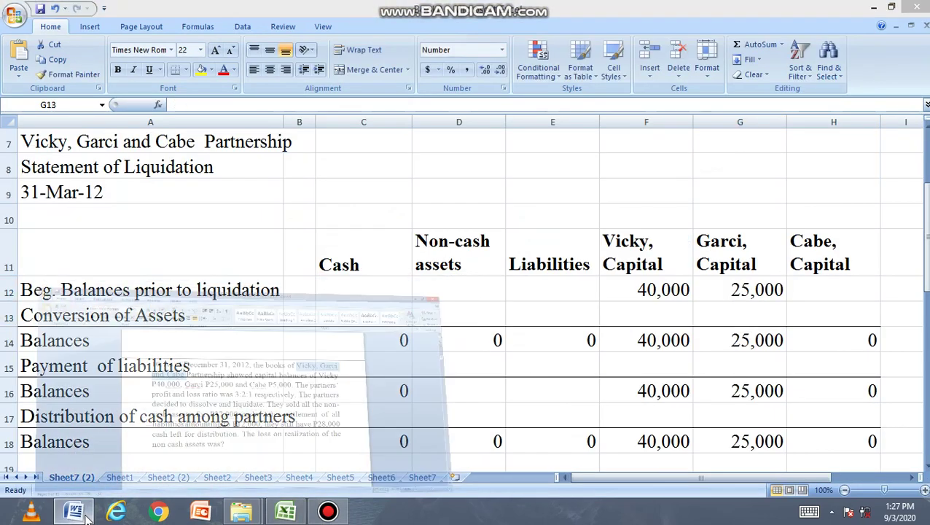
left_click(85, 513)
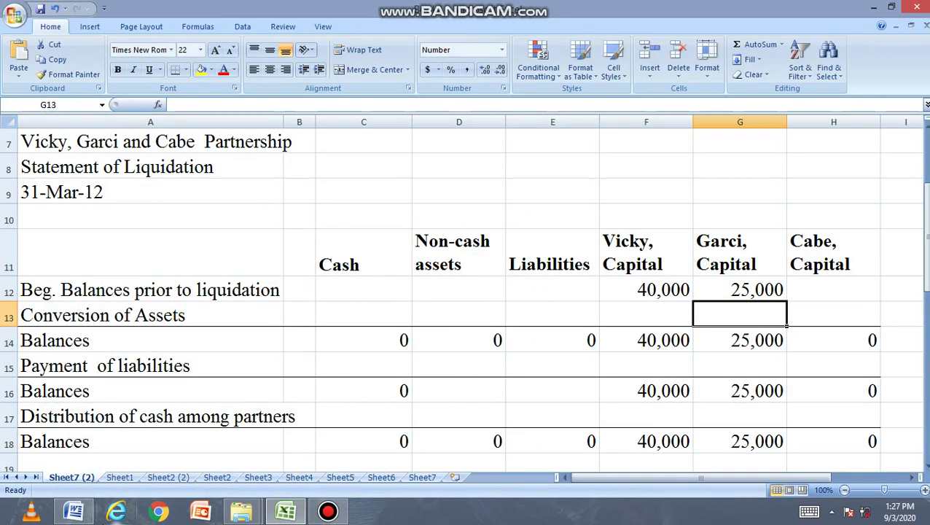
left_click(799, 298)
type("5000")
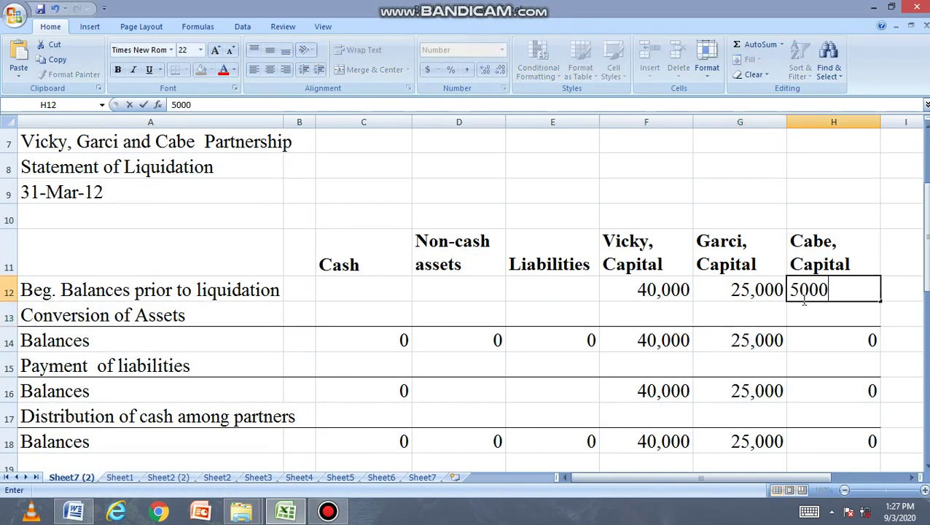
key("Return")
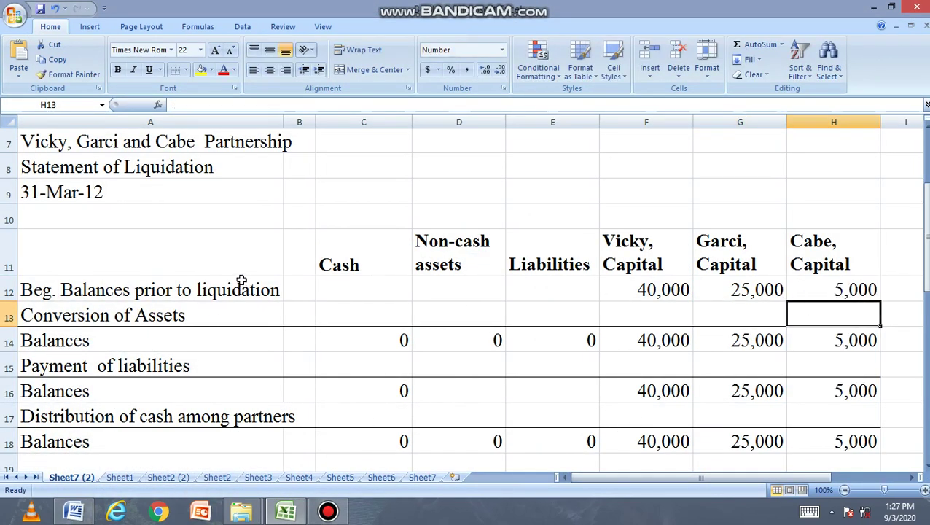
Check the profit and loss ratio in the Word problem and enter 3, 2 and 1 above the partner capital headers in F10:H10 in Excel.
left_click(348, 319)
left_click(9, 316)
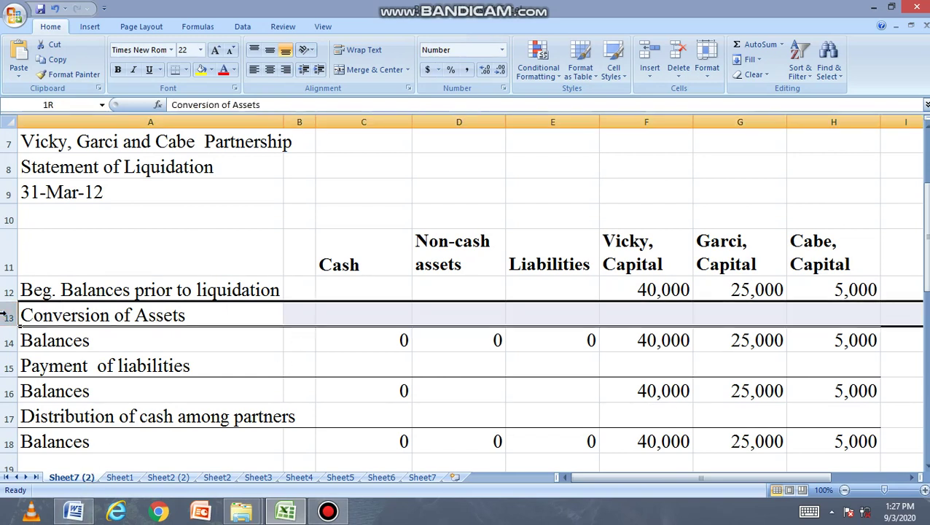
left_click(78, 514)
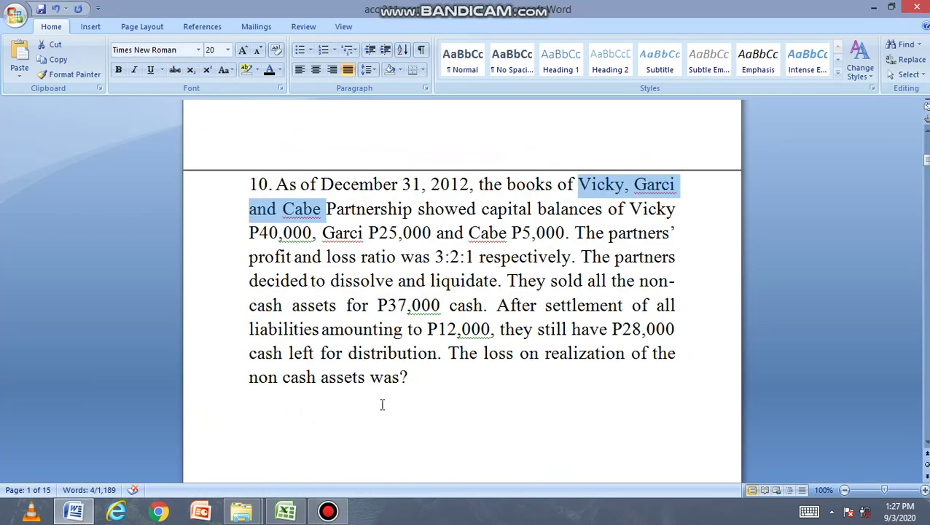
left_click(874, 8)
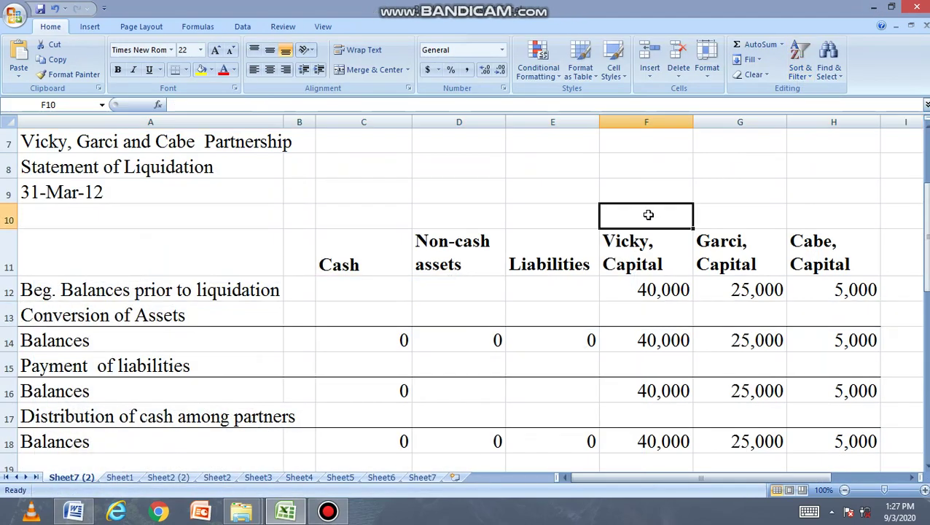
type("3")
key("Tab")
type("2")
key("Tab")
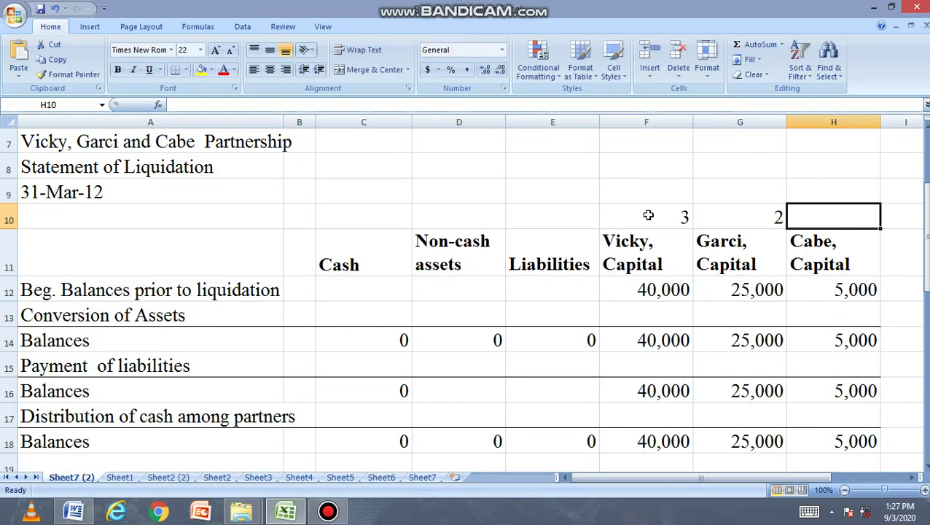
type("1")
left_click(606, 192)
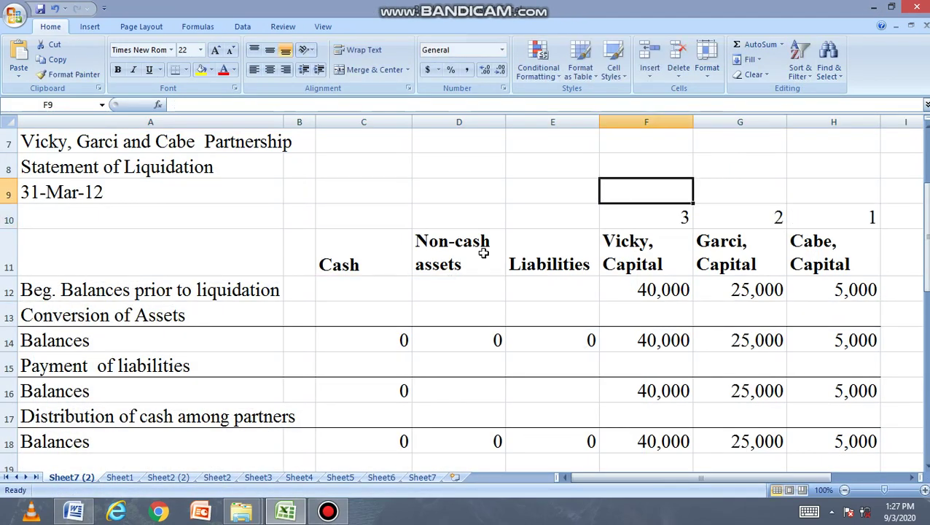
Check the sale proceeds in the Word problem and enter 37,000 as cash from the conversion of assets in cell C13 of the Excel sheet.
left_click(76, 512)
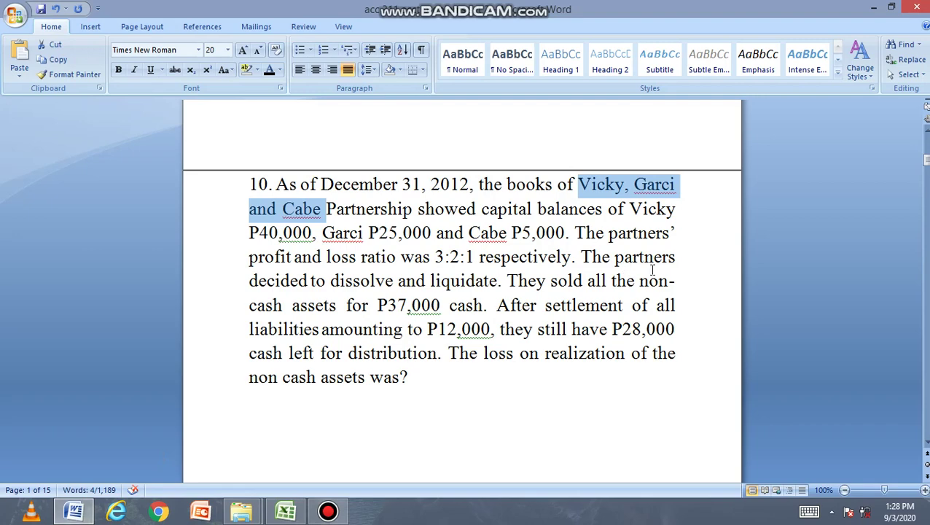
left_click(874, 7)
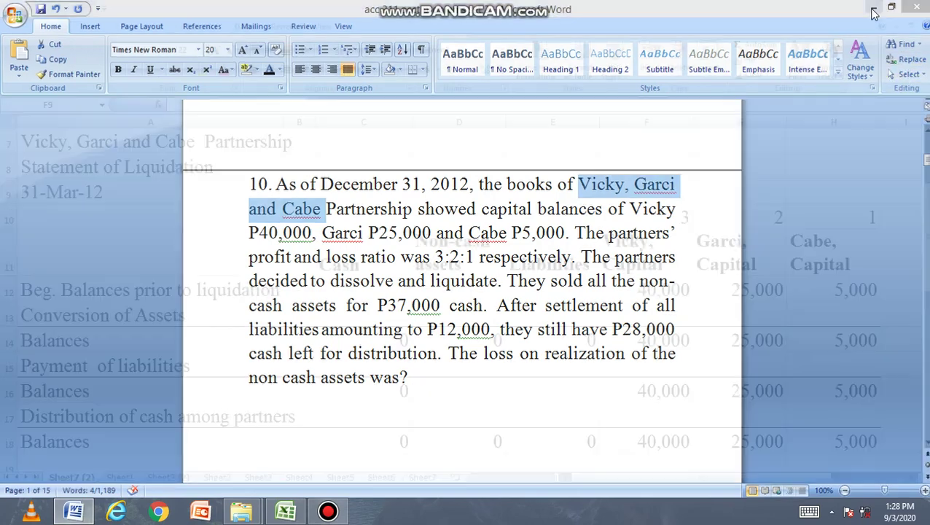
left_click(374, 306)
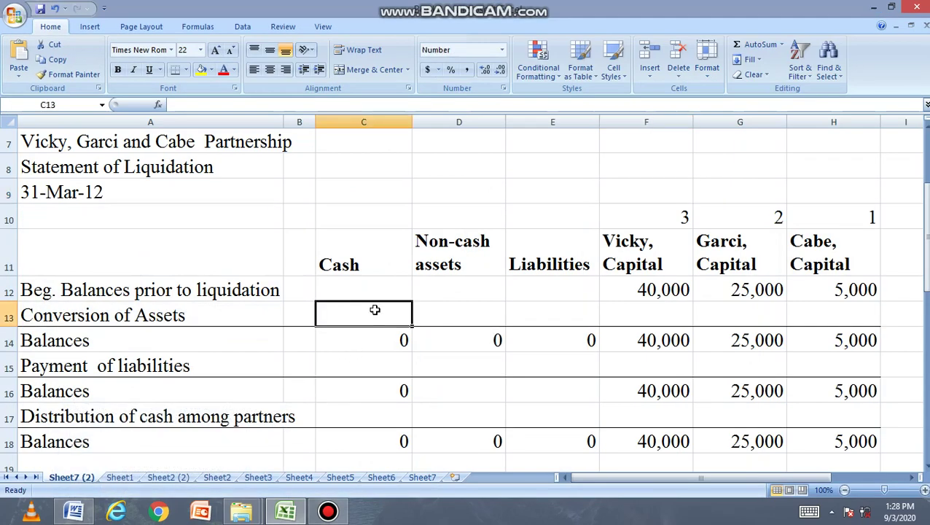
type("37,0")
type("000")
key("Tab")
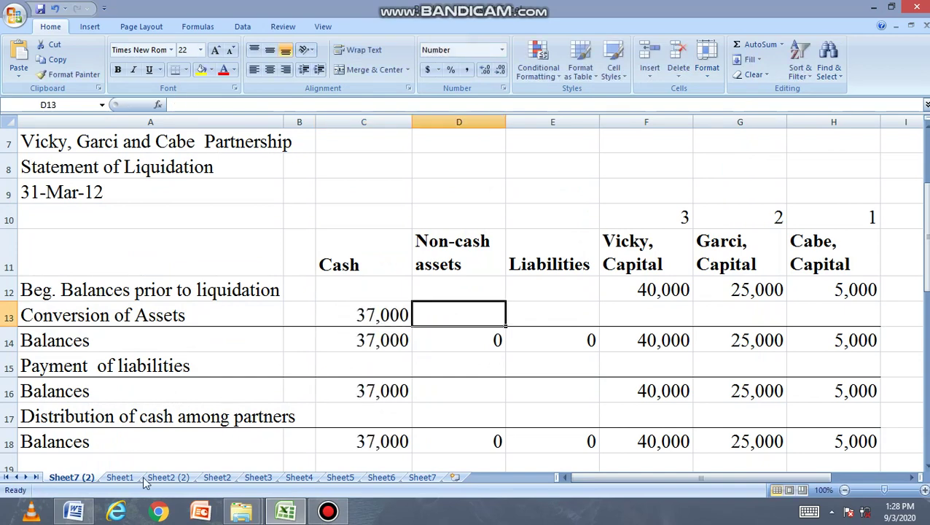
Look up the liabilities in the Word problem and enter 12,000 as the beginning liabilities balance in cell E12 of the Excel sheet.
left_click(75, 512)
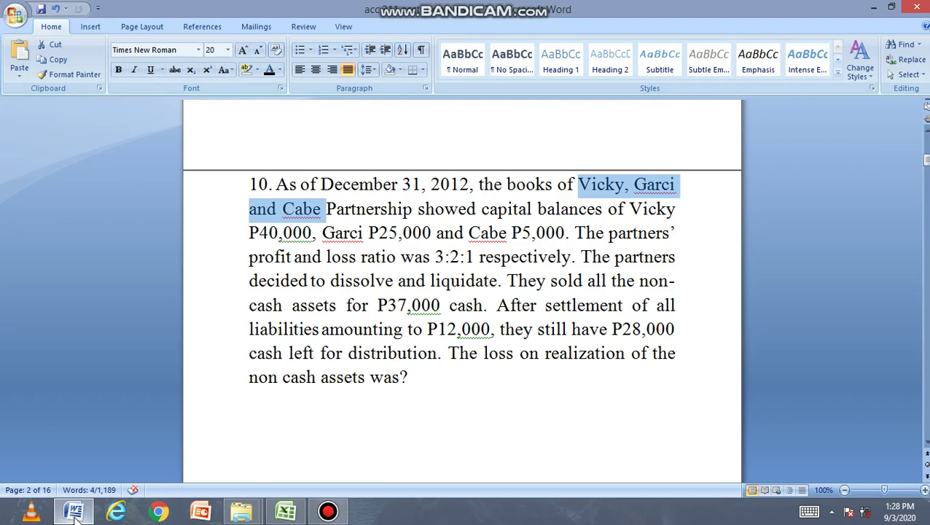
left_click(74, 512)
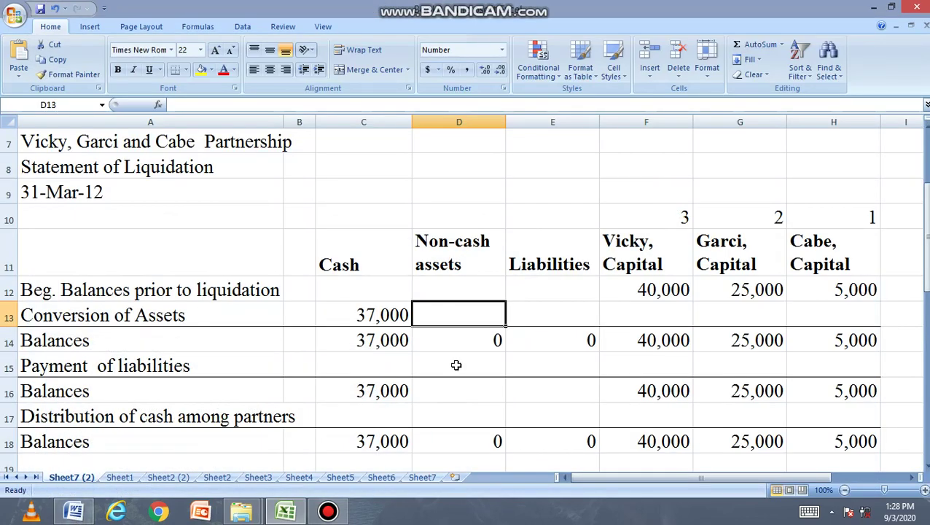
left_click(546, 291)
type("12000")
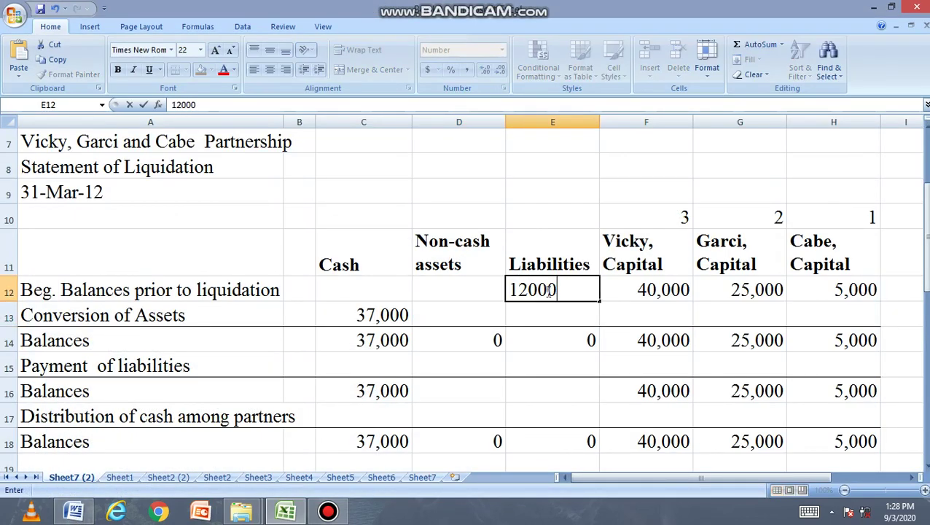
key("Return")
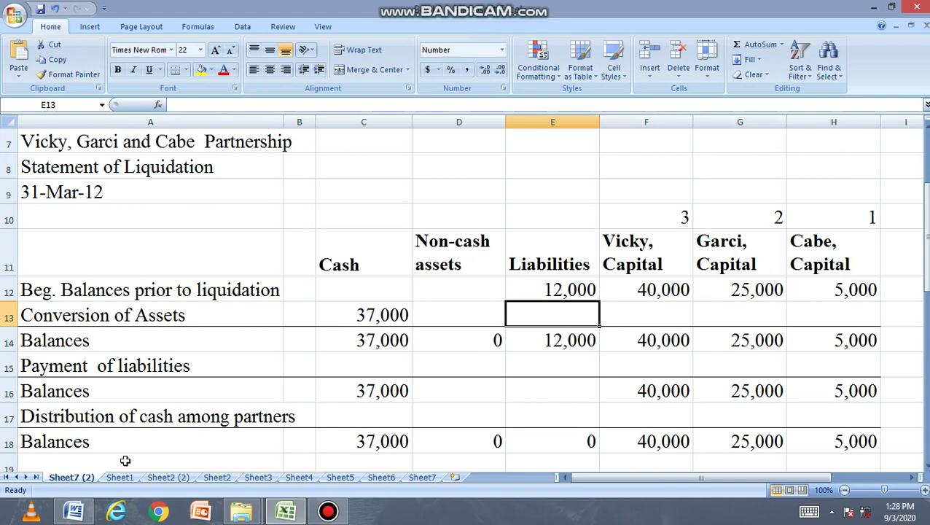
Recheck the Word problem and record the payment of liabilities in Excel as -12,000 in both E15 and C15.
left_click(86, 510)
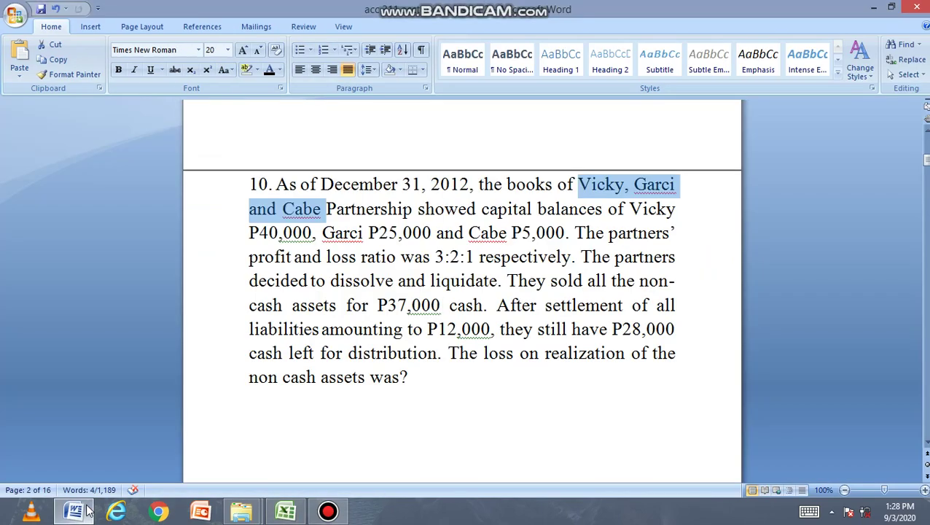
left_click(86, 510)
left_click(360, 366)
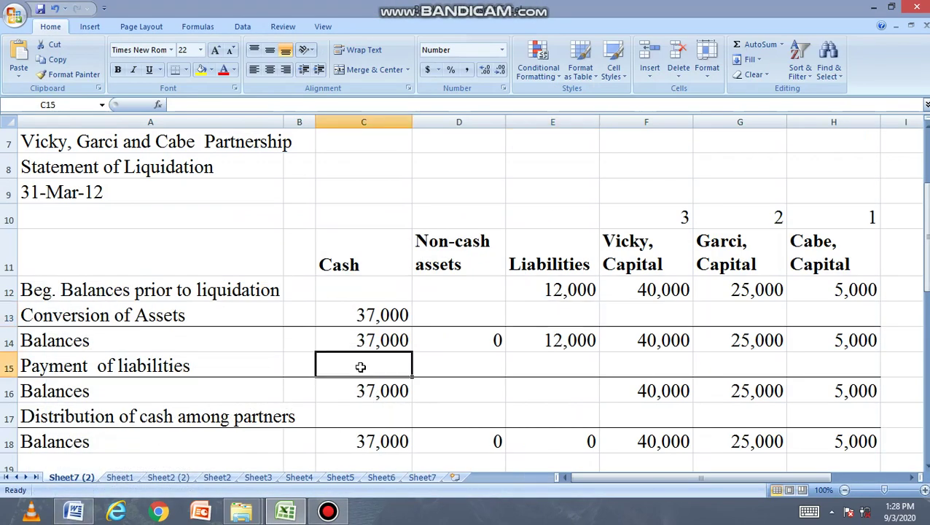
left_click(7, 365)
left_click(561, 372)
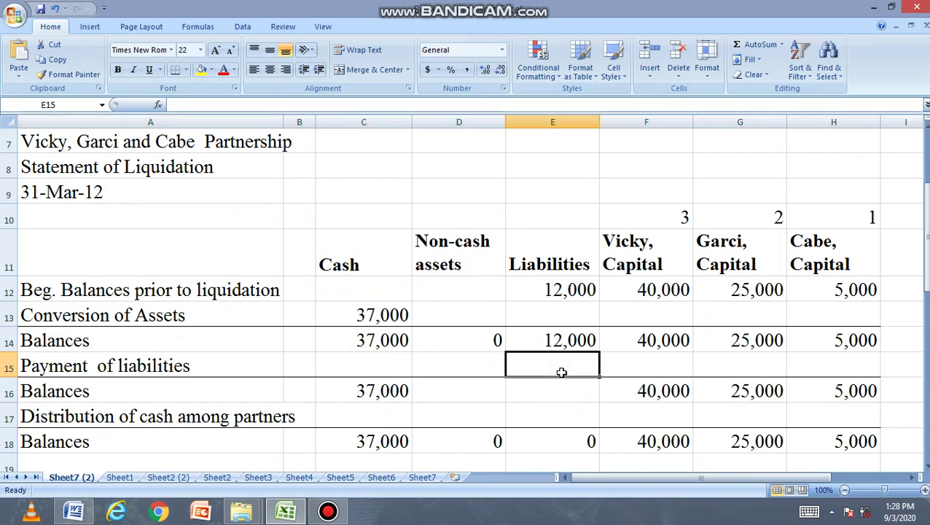
type("-12000")
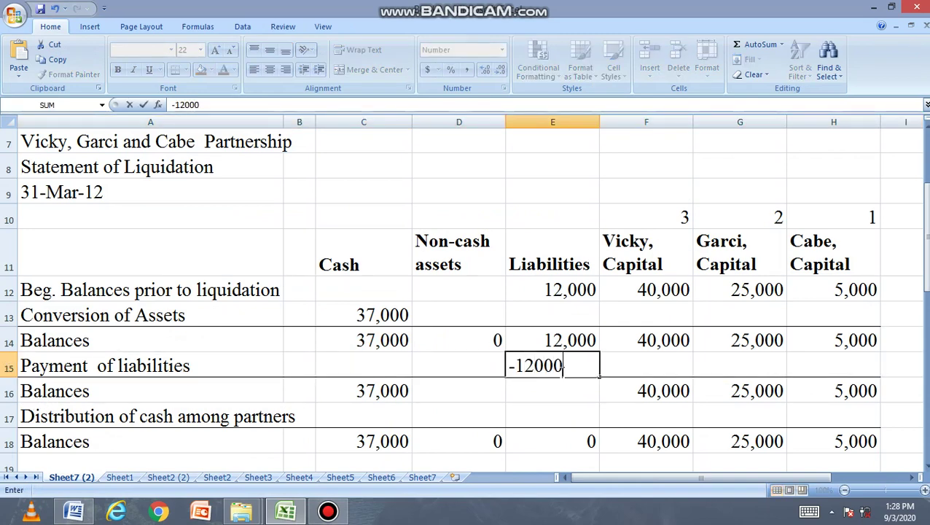
key("Return")
left_click(380, 364)
type("-")
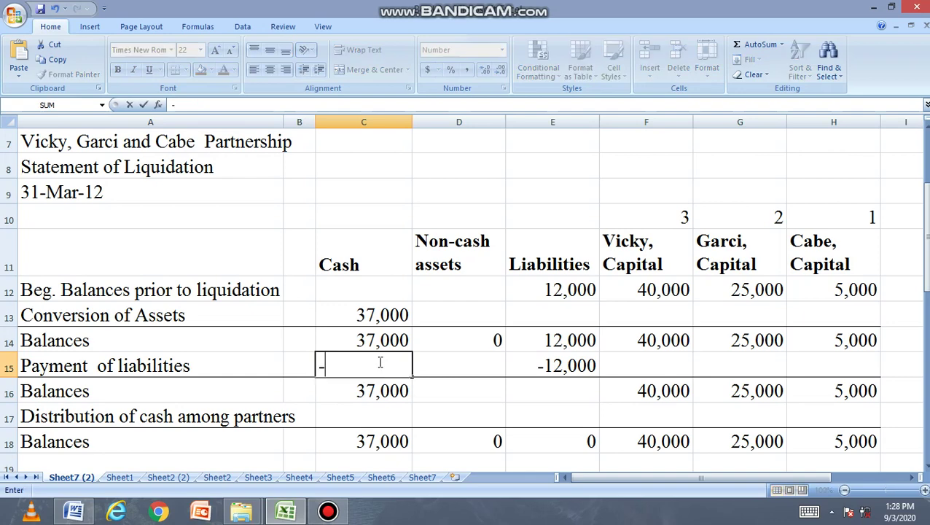
type("12,000")
key("Return")
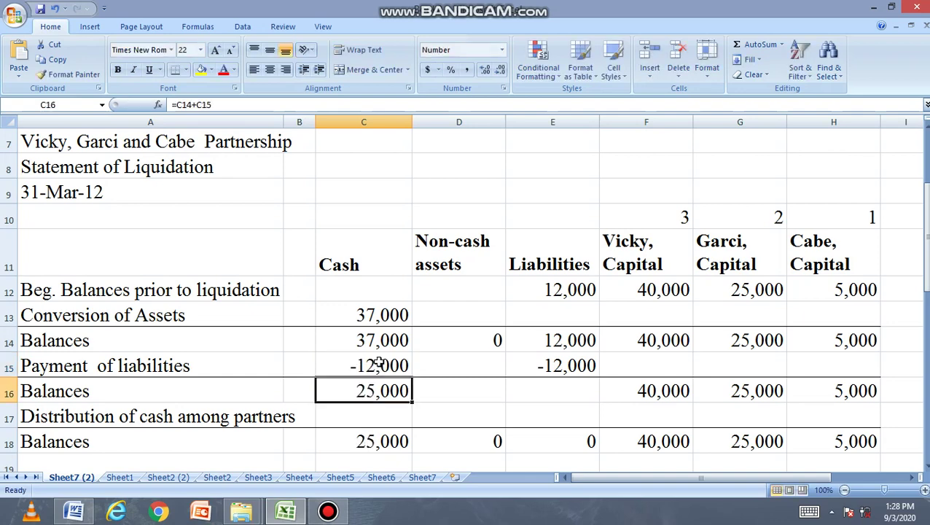
Check the cash left for distribution in the Word problem and try 28,000 as the cash distribution in cell C17 of the Excel sheet.
left_click(81, 513)
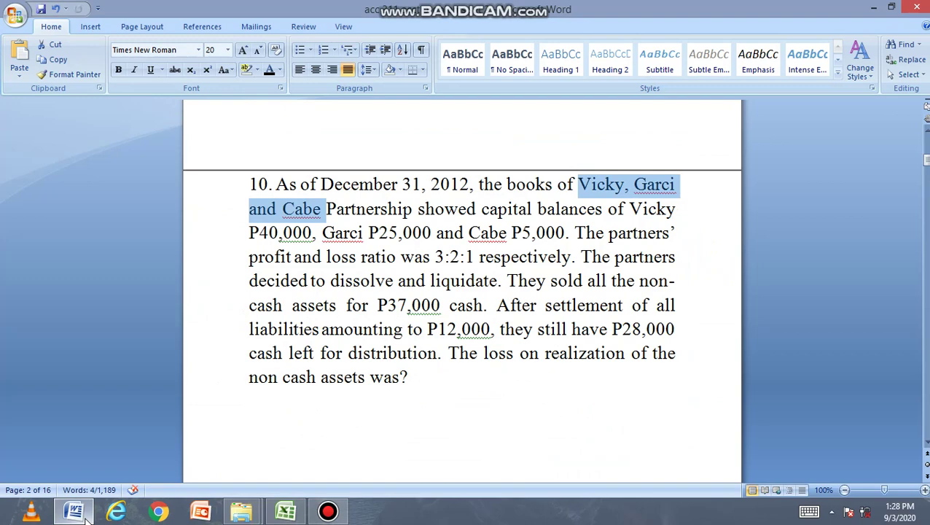
left_click(74, 512)
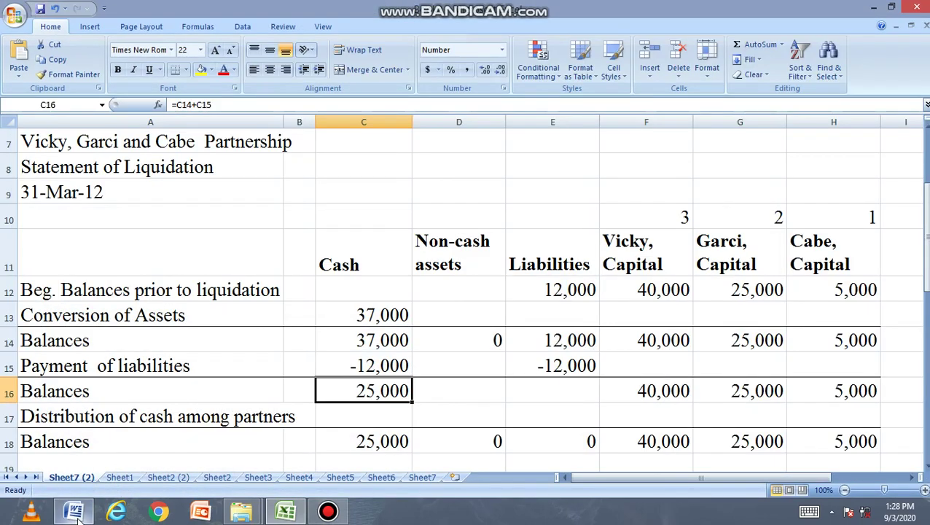
scroll(313, 431, "down", 1)
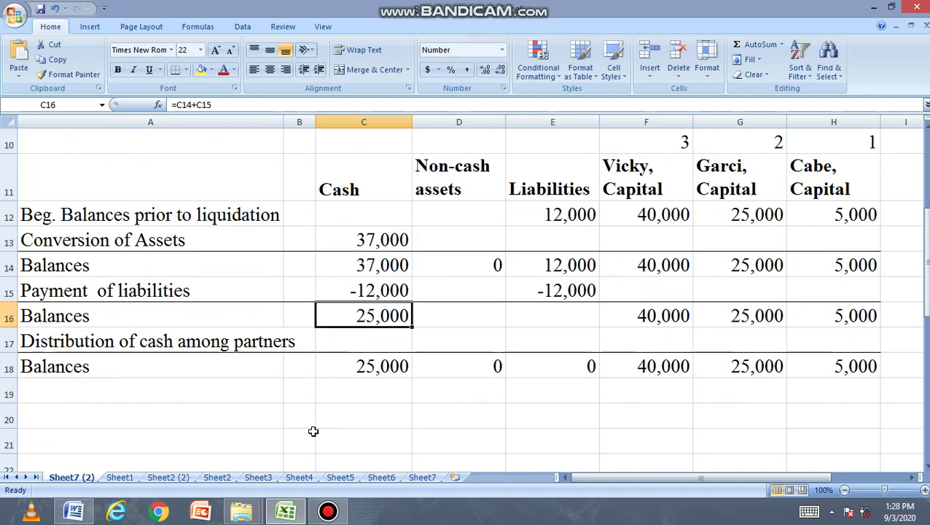
left_click(372, 342)
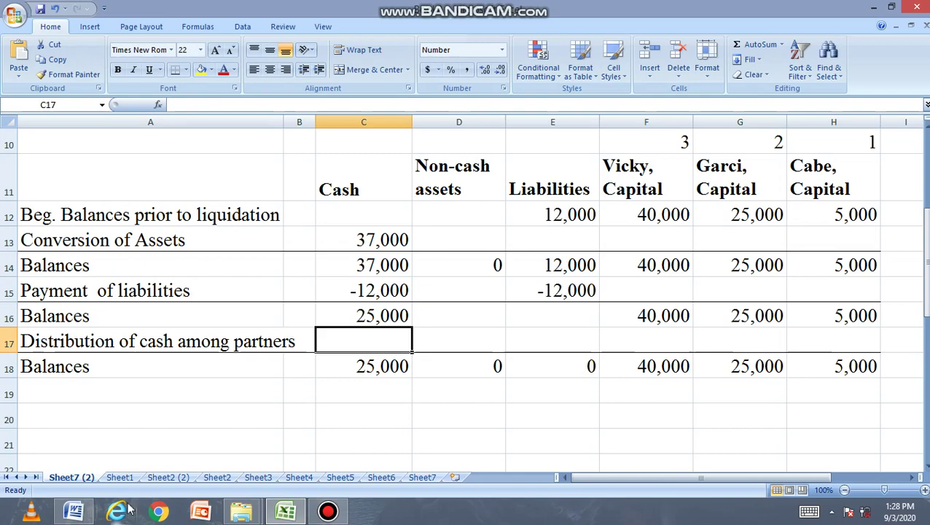
left_click(76, 512)
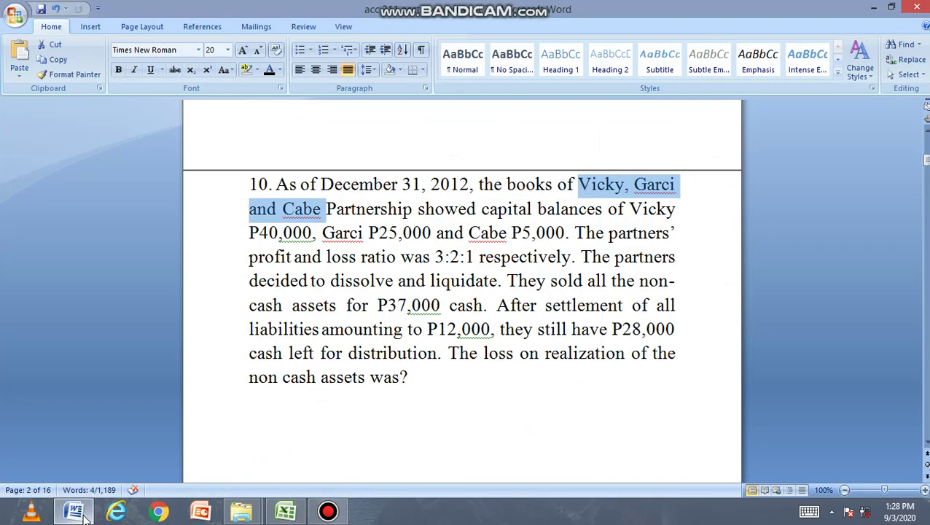
left_click(84, 518)
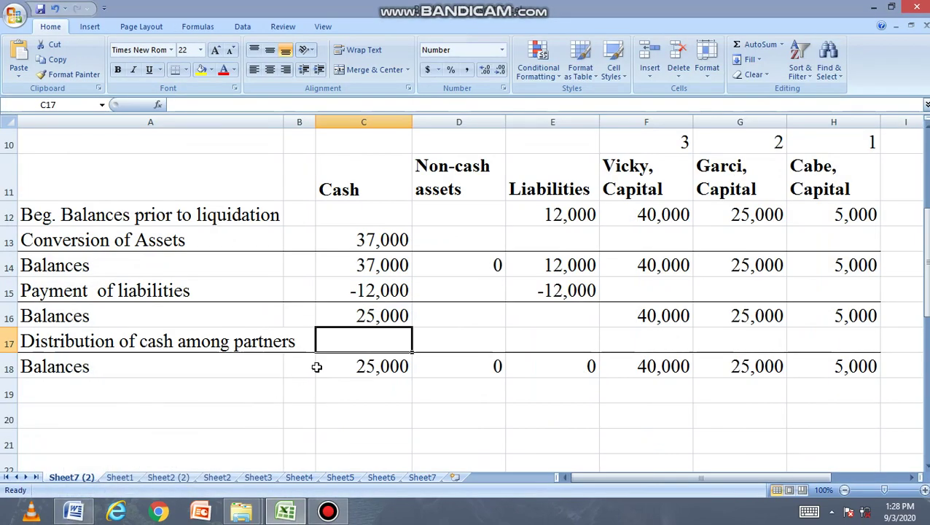
type("28")
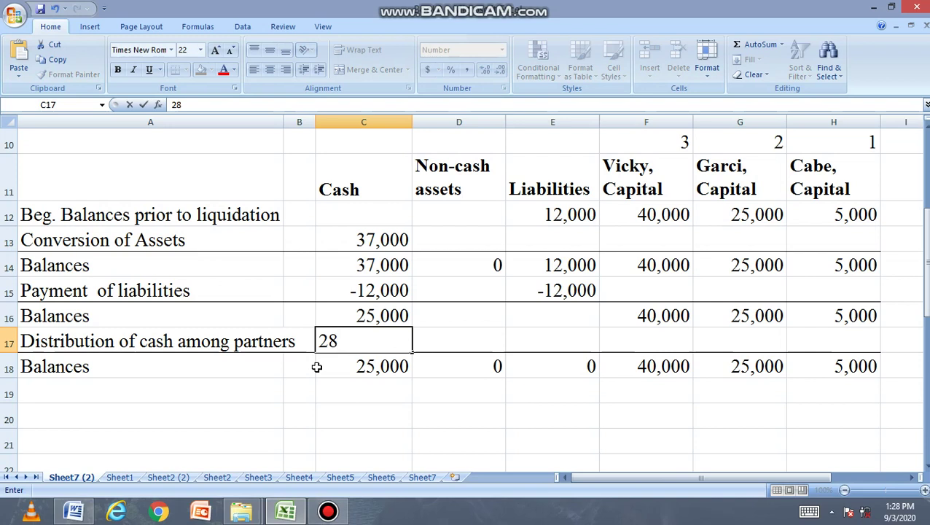
type("000")
key("Return")
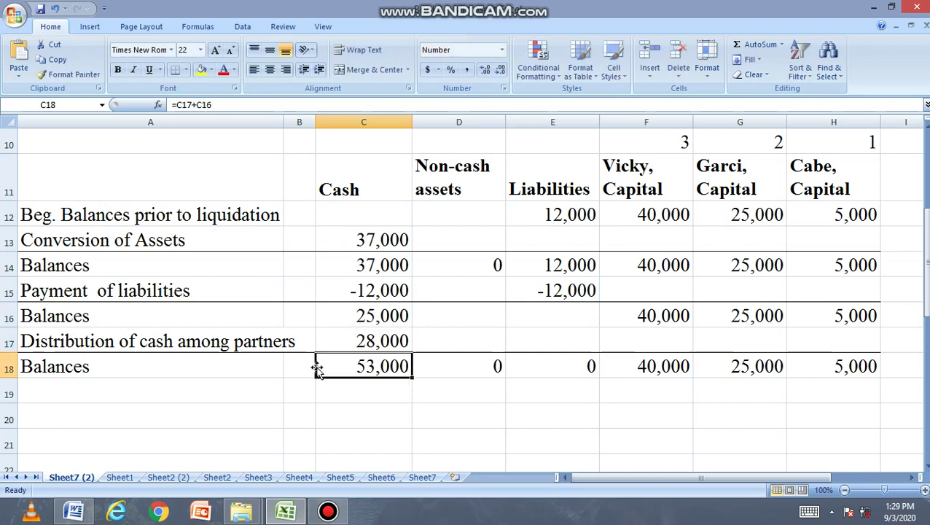
Clear the cash distribution amount from cell C17.
left_click(373, 324)
left_click(374, 341)
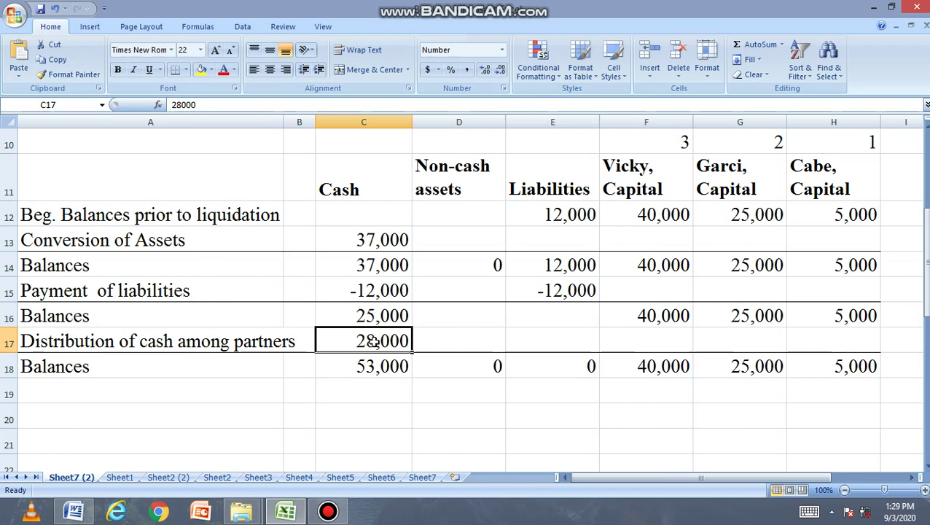
key("Delete")
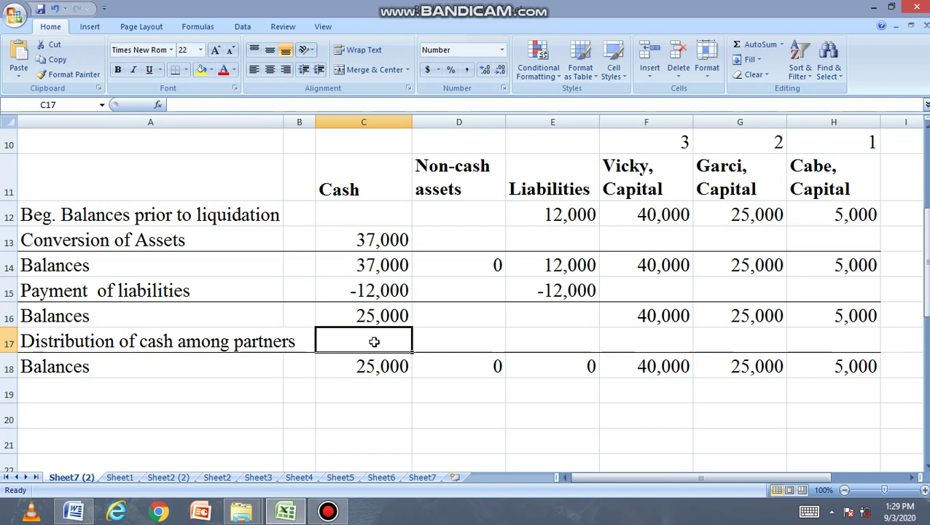
Enter =3000 as the beginning cash balance prior to liquidation in cell C12.
left_click(10, 316)
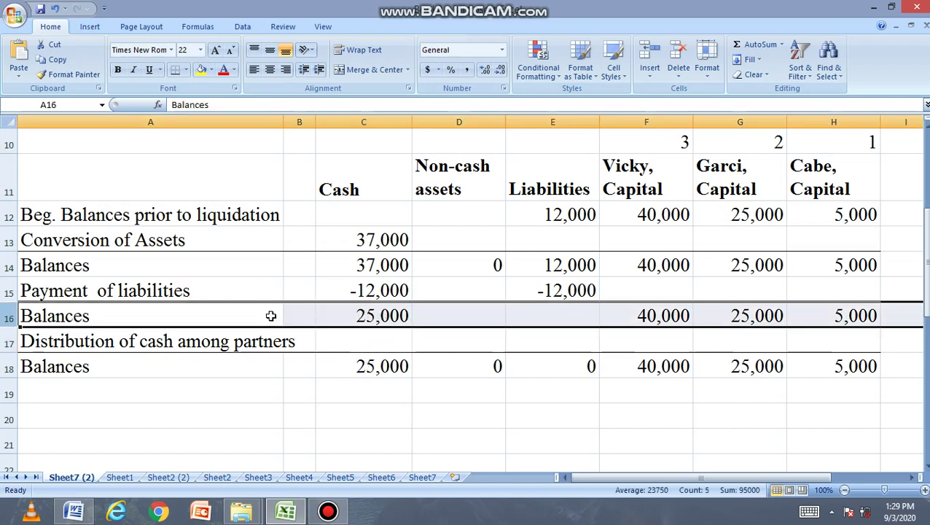
left_click(362, 315)
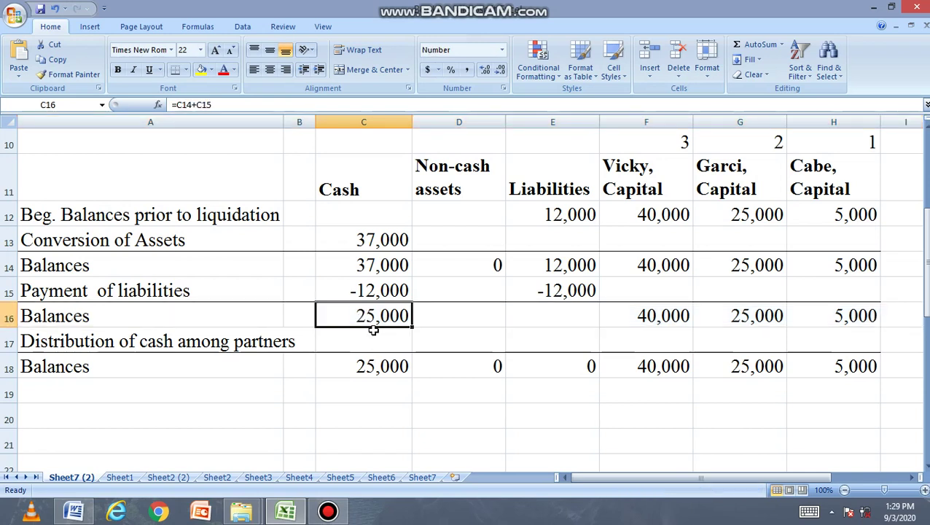
left_click(368, 214)
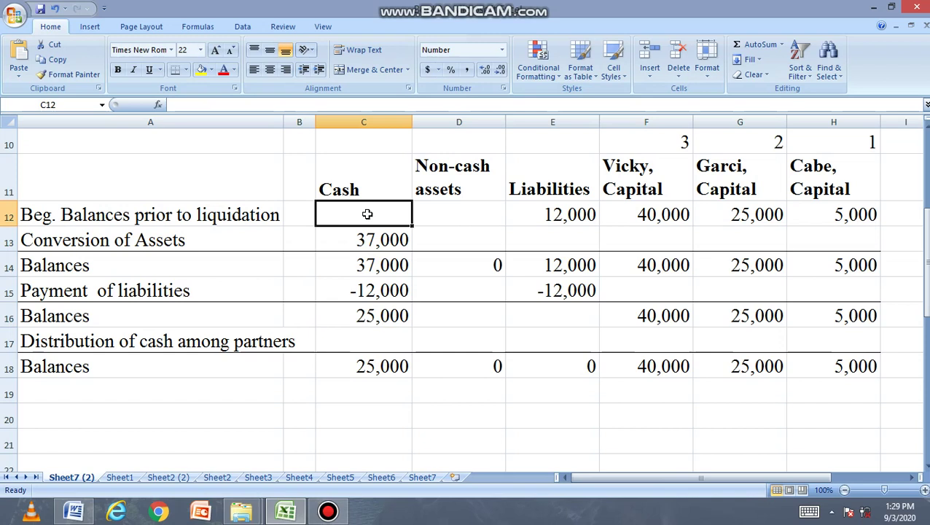
type("=")
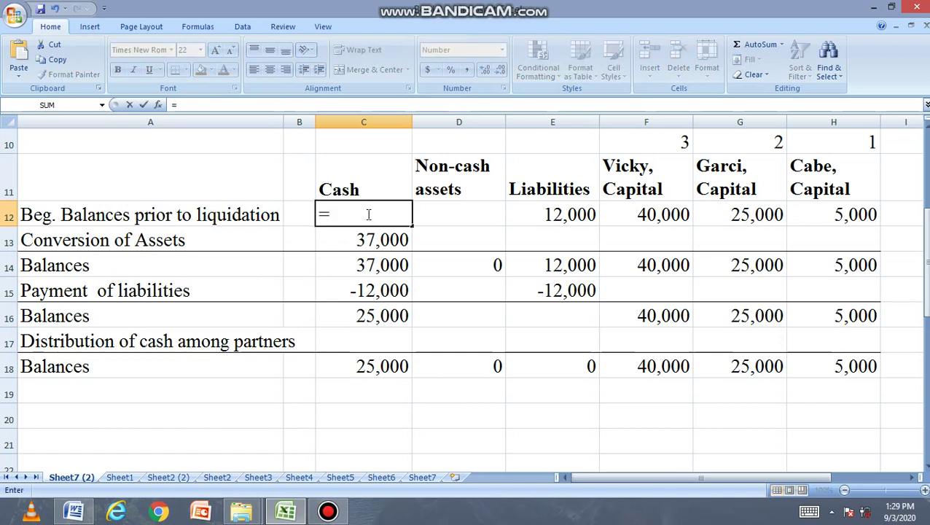
left_click(379, 318)
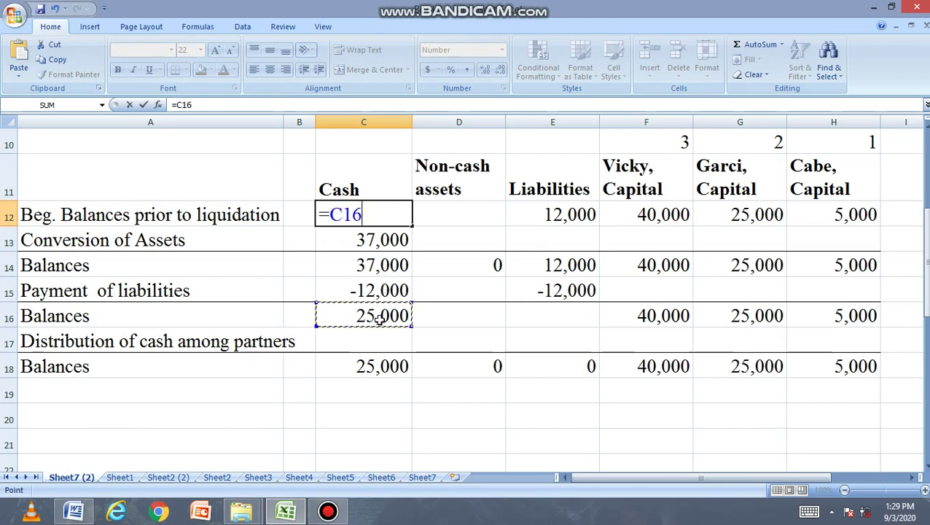
key("BackSpace")
key("BackSpace")
key("BackSpace")
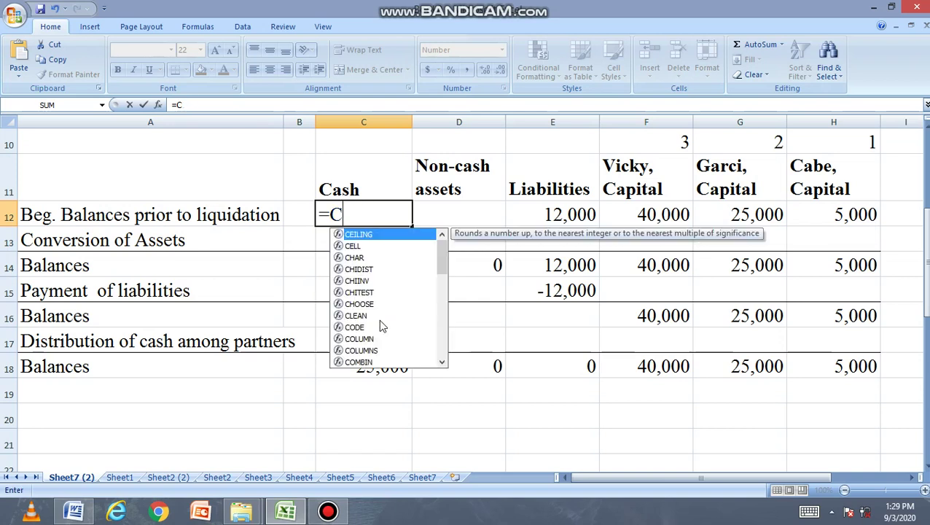
type("3000")
key("Return")
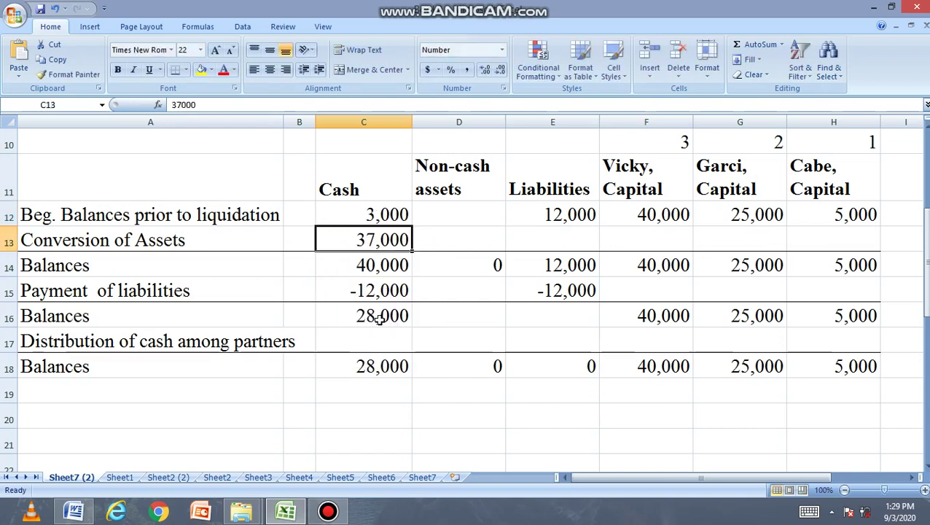
Highlight the cash balance after payment of liabilities in cell C16 with a yellow fill.
left_click(9, 214)
left_click(372, 216)
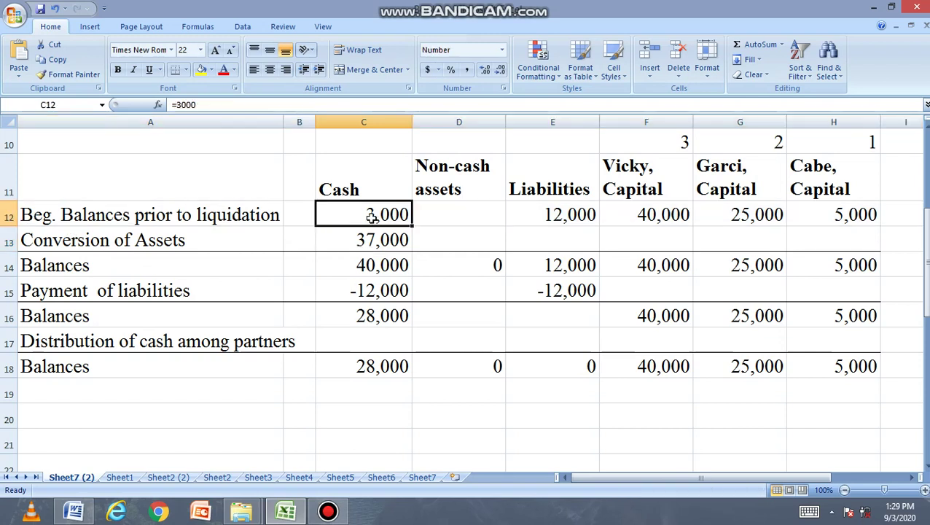
left_click(451, 215)
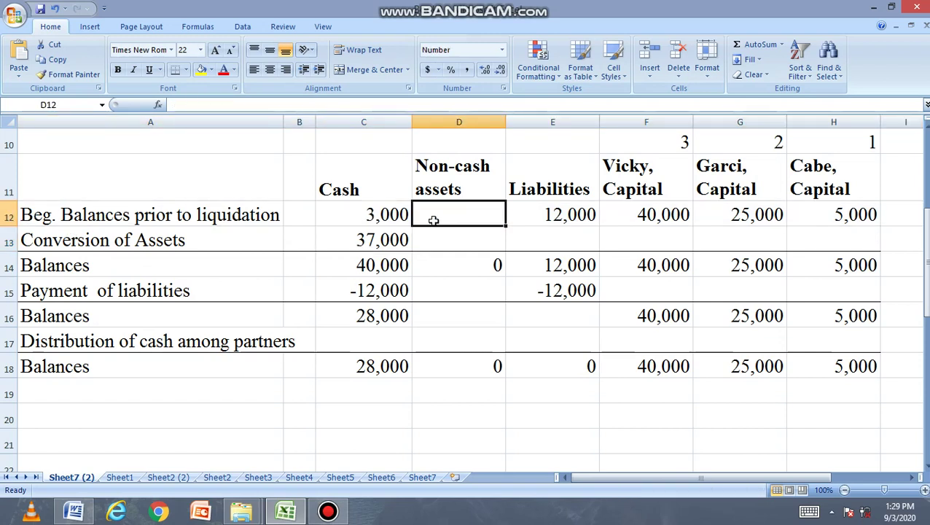
left_click(377, 318)
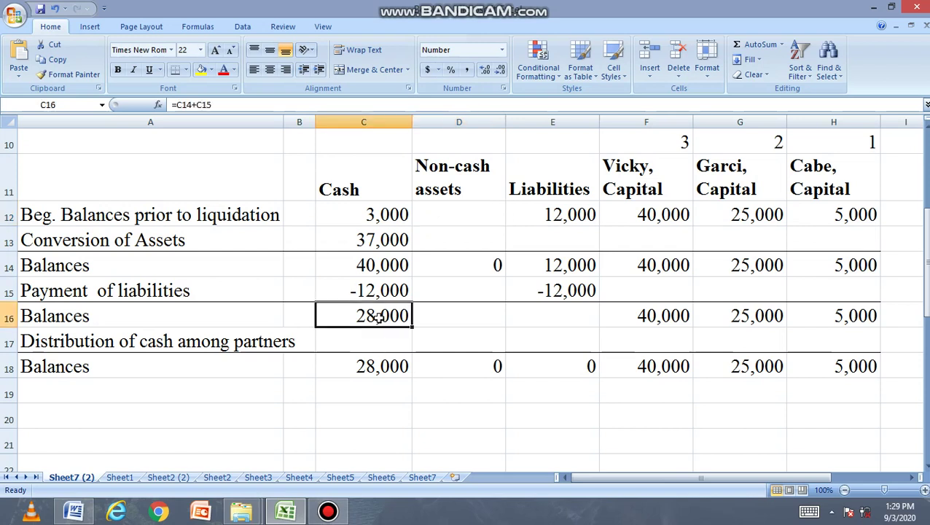
left_click(201, 69)
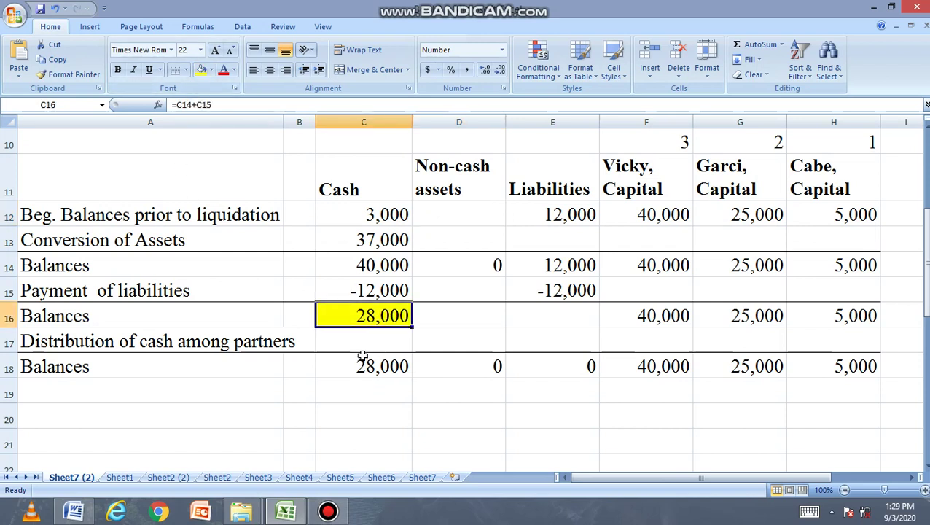
Calculate the beginning non-cash assets in cell D12 with the formula =(E12+F12+G12+H12)-C12.
left_click(442, 219)
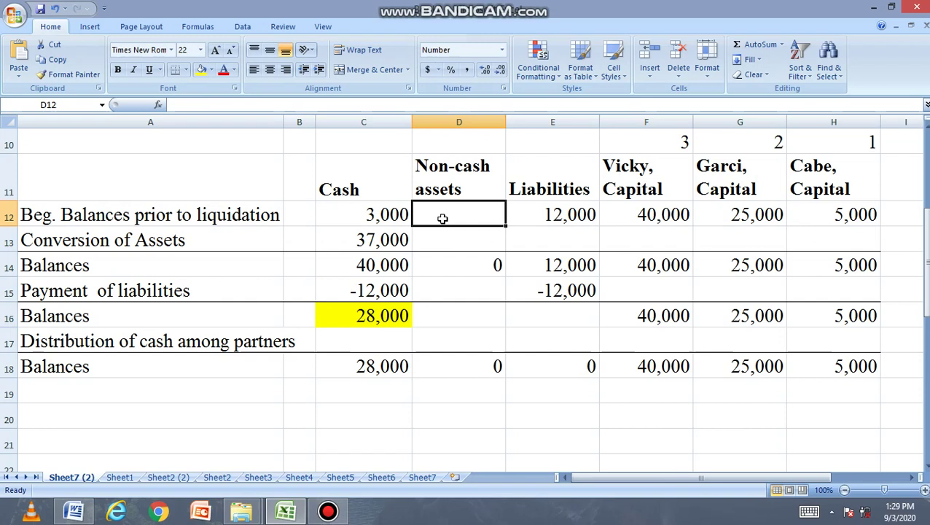
type("=")
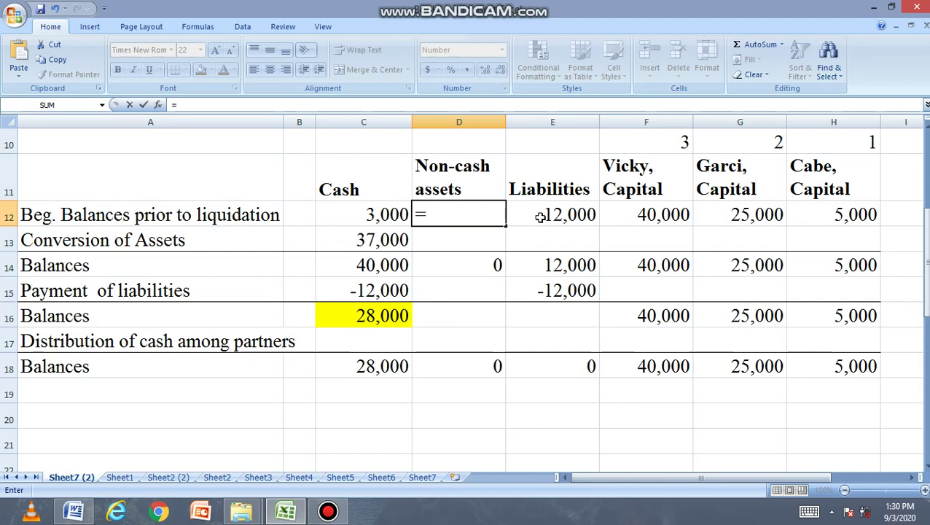
type("(")
left_click(571, 216)
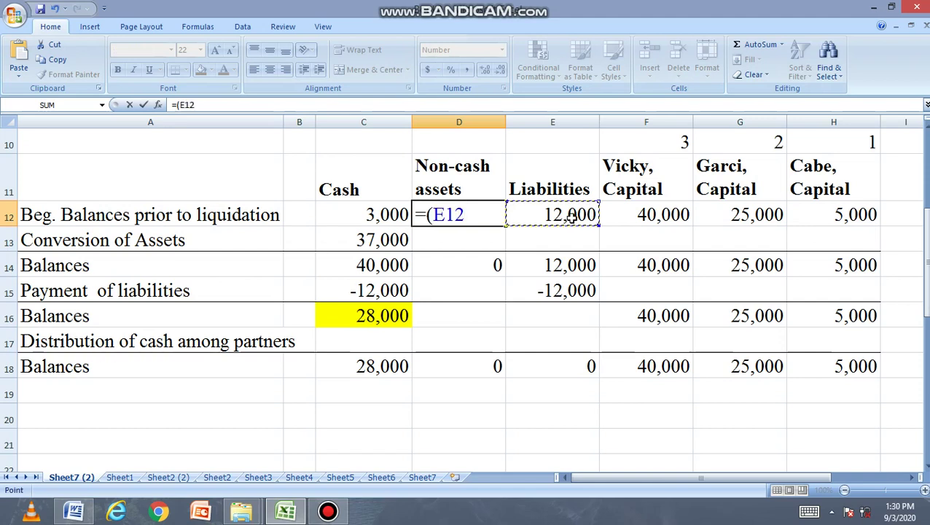
type("+")
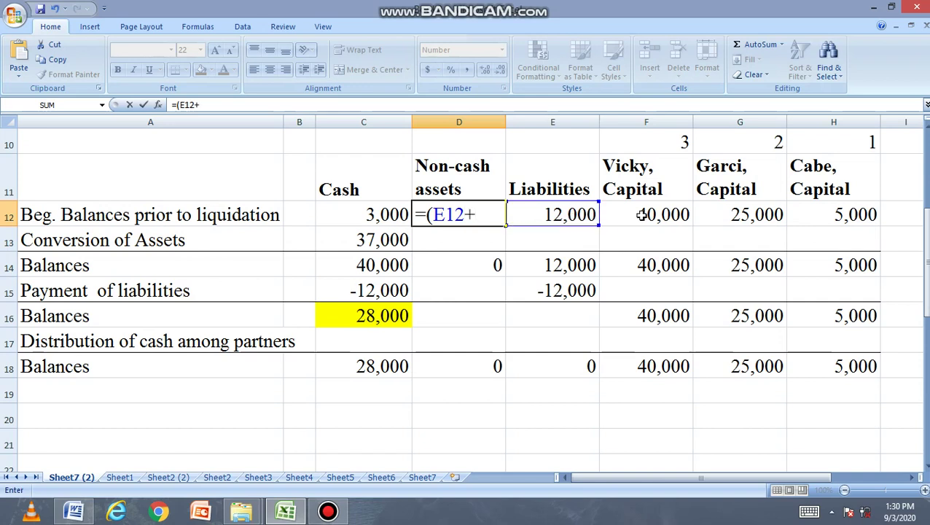
left_click(641, 214)
type("+")
left_click(713, 214)
type("+")
left_click(810, 215)
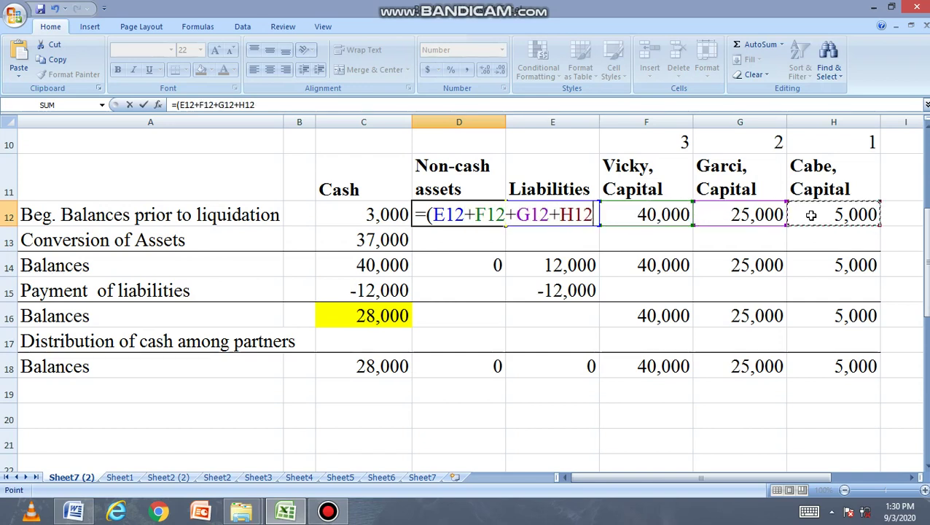
type(")")
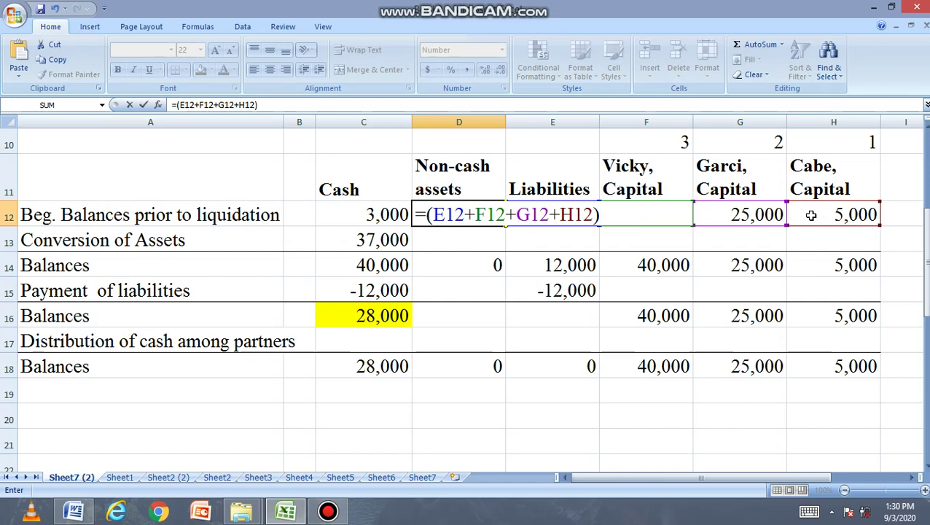
type("-")
left_click(358, 214)
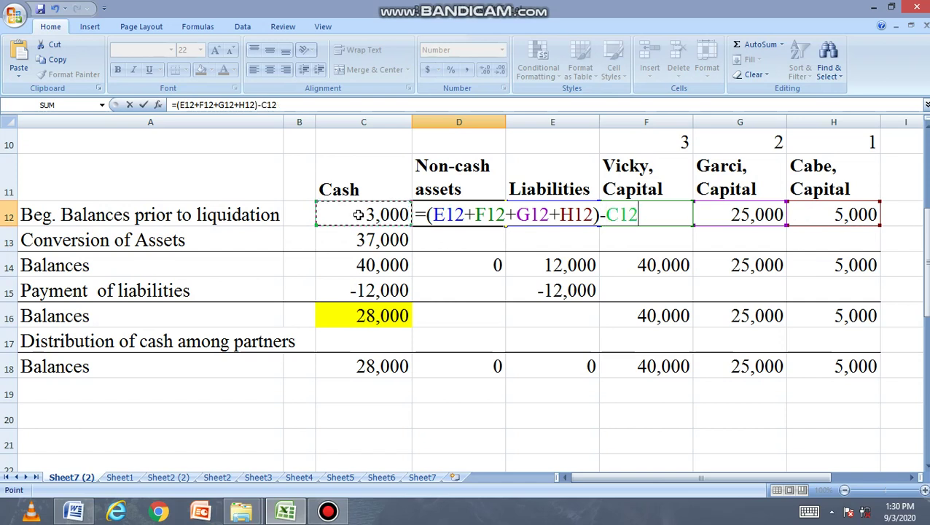
key("Return")
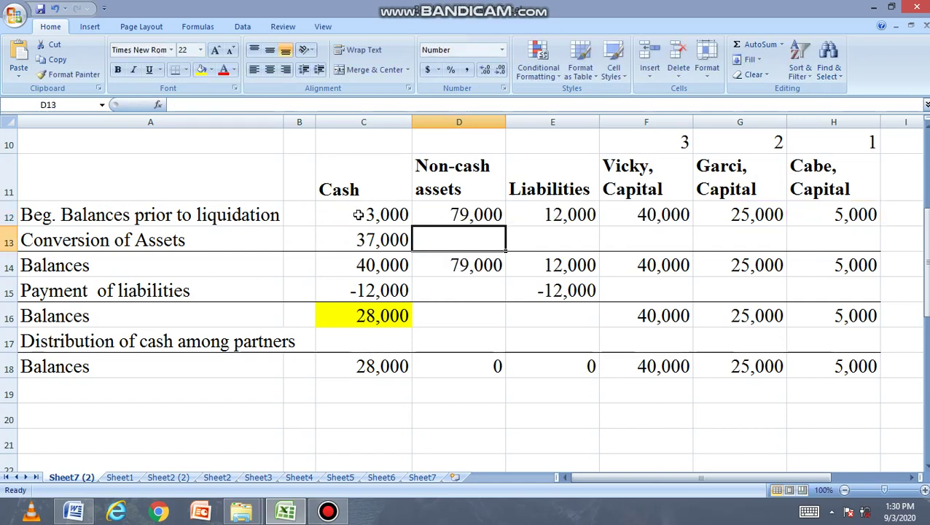
Compare the beginning assets with the liabilities and capitals in row 12, and enter -79000 as the non-cash assets converted in D13.
left_click_drag(394, 214, 464, 216)
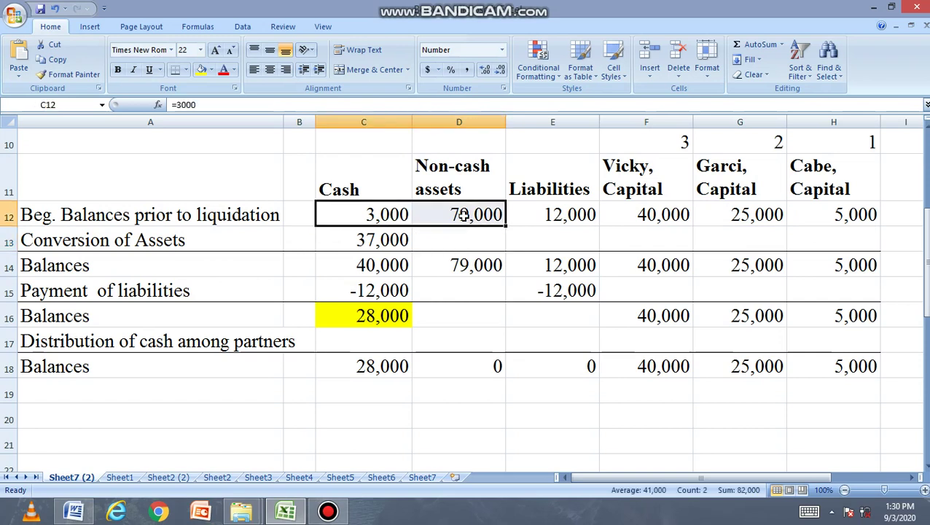
left_click_drag(587, 212, 830, 206)
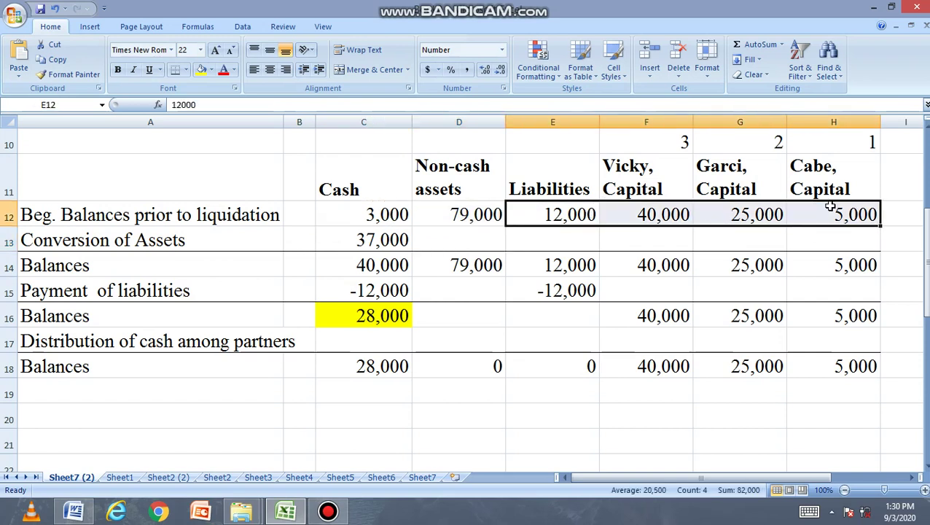
left_click(469, 232)
left_click(403, 219)
left_click(440, 216)
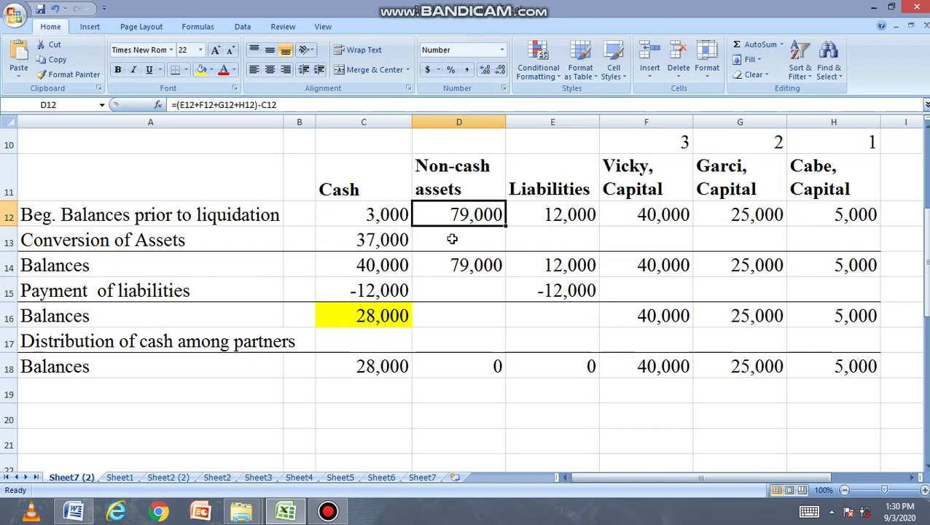
left_click(452, 239)
type("79000")
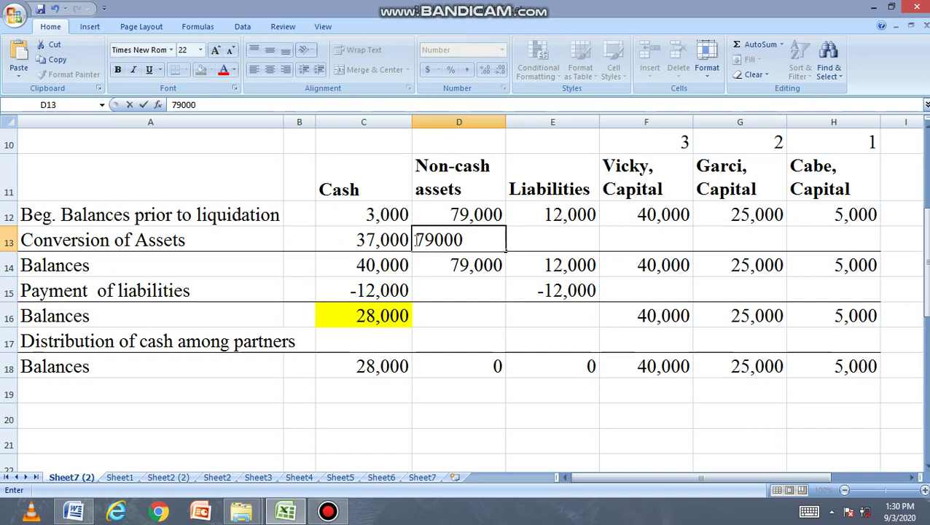
type("-")
key("Return")
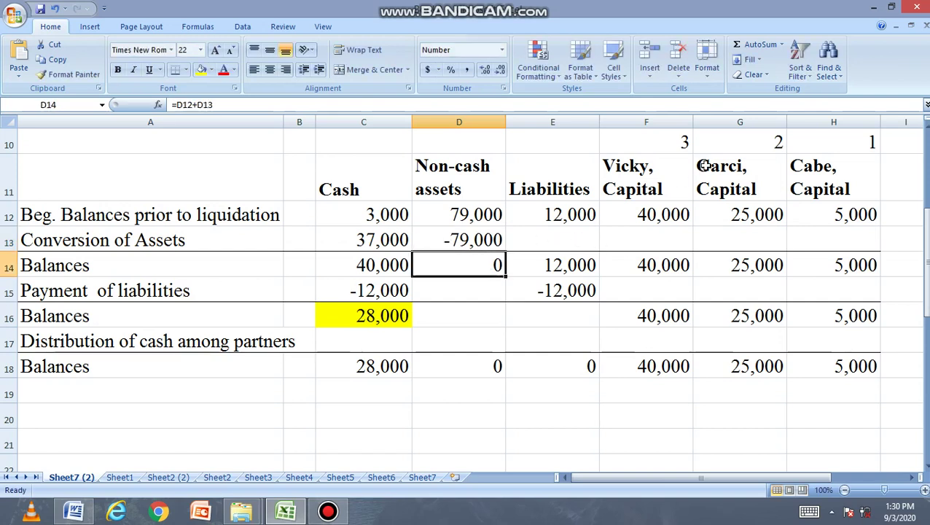
Label cell F20 "loss" and calculate the loss on realization in G20 with =D12-C13.
left_click(612, 430)
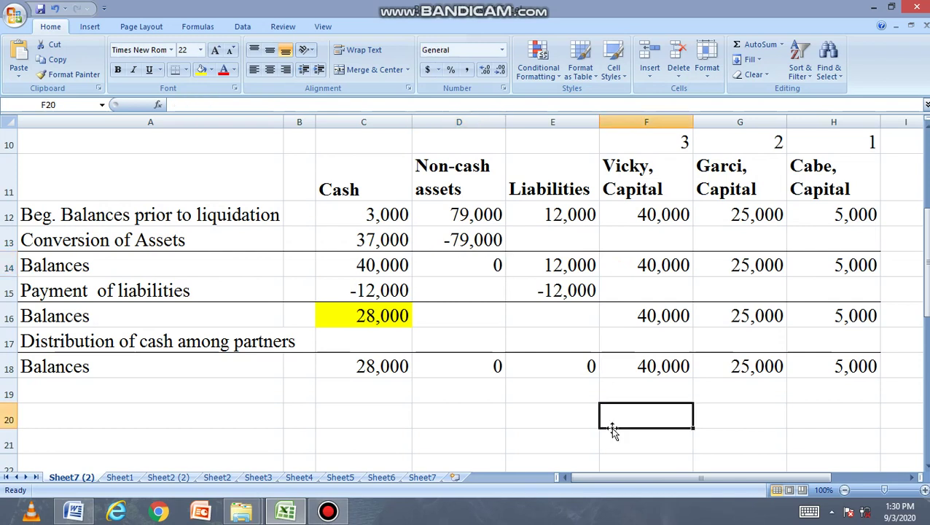
type("1")
type("os")
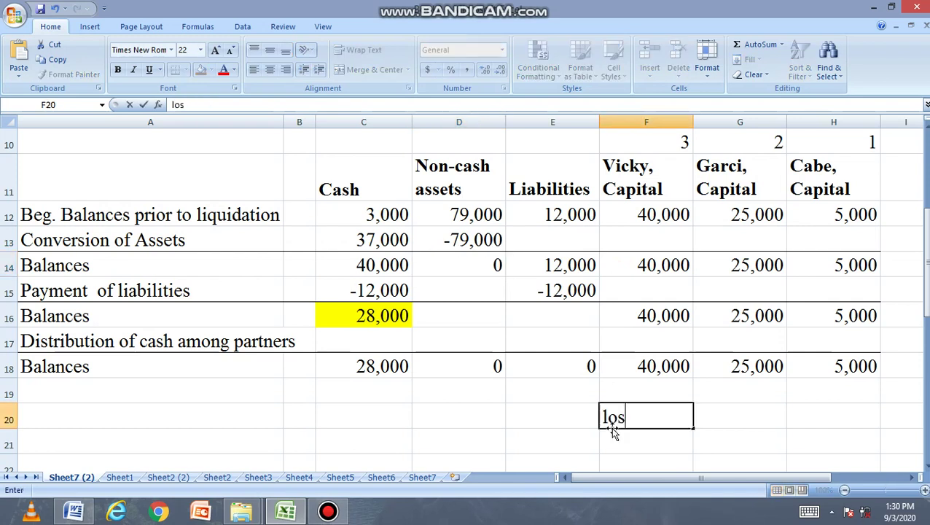
type("s")
key("Tab")
type("=")
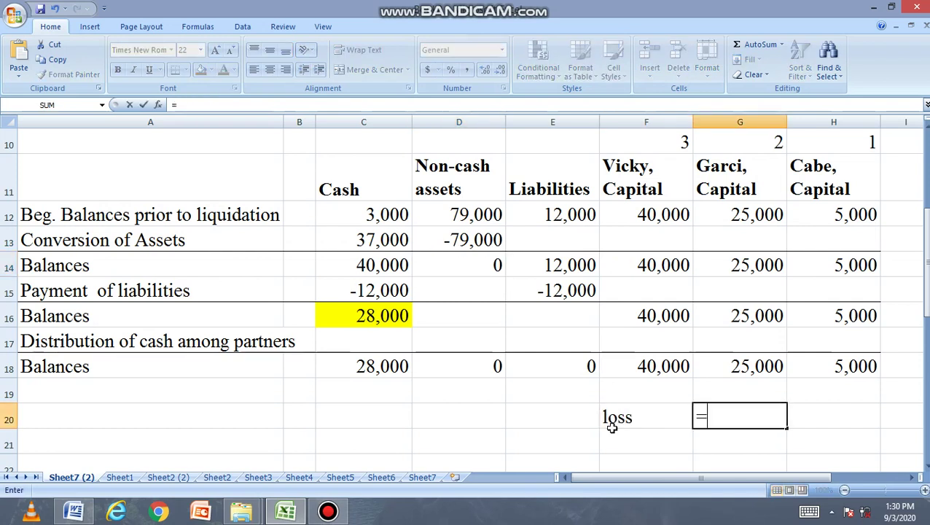
left_click(464, 215)
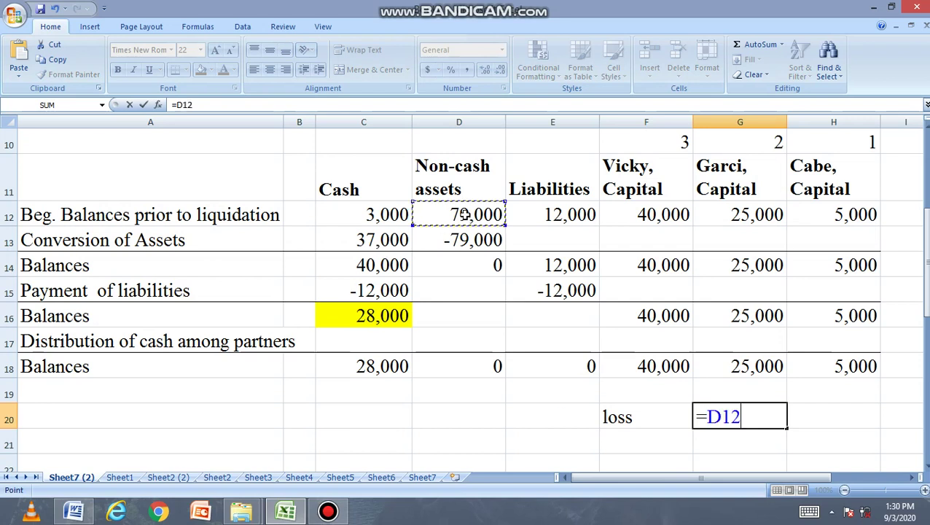
type("-")
left_click(389, 240)
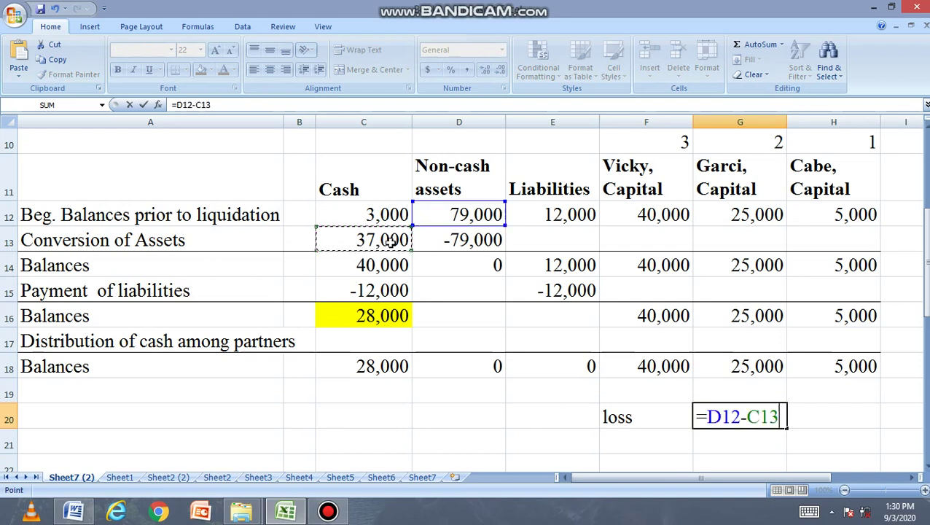
key("Return")
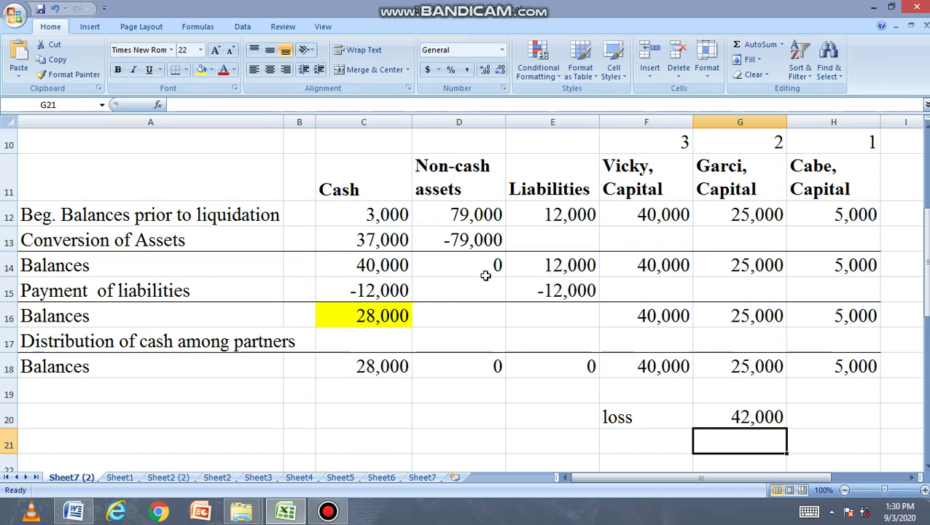
Check the loss formula in G20, and calculate the first partner's share of the loss in F13 with =42000*3/6.
left_click(569, 241)
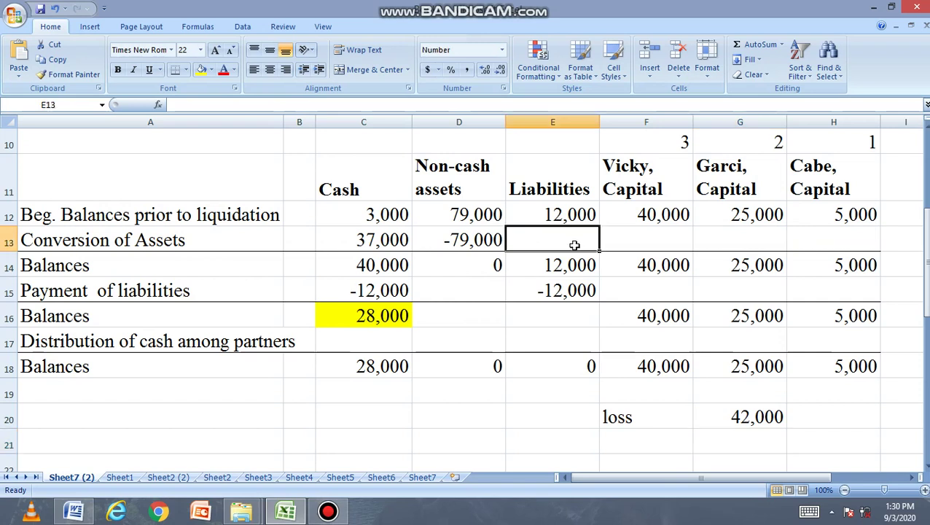
double_click(742, 420)
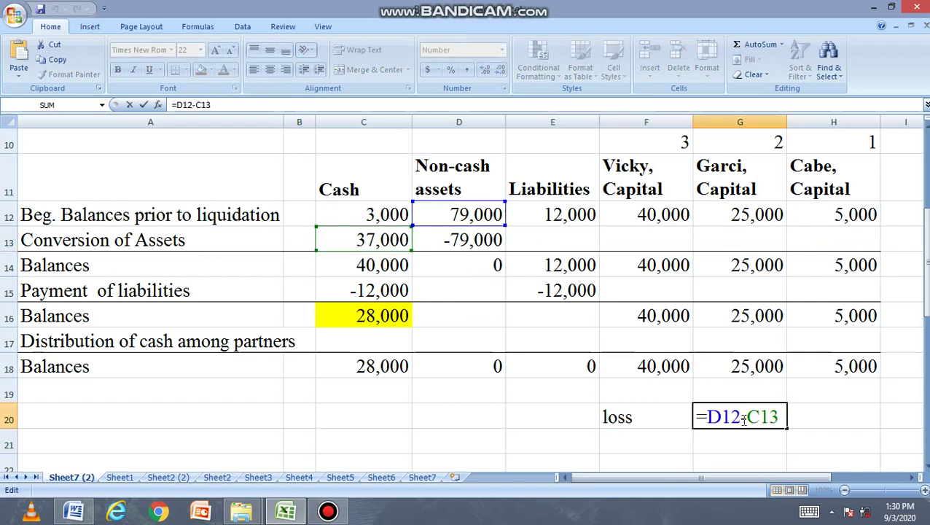
key("Return")
left_click(677, 241)
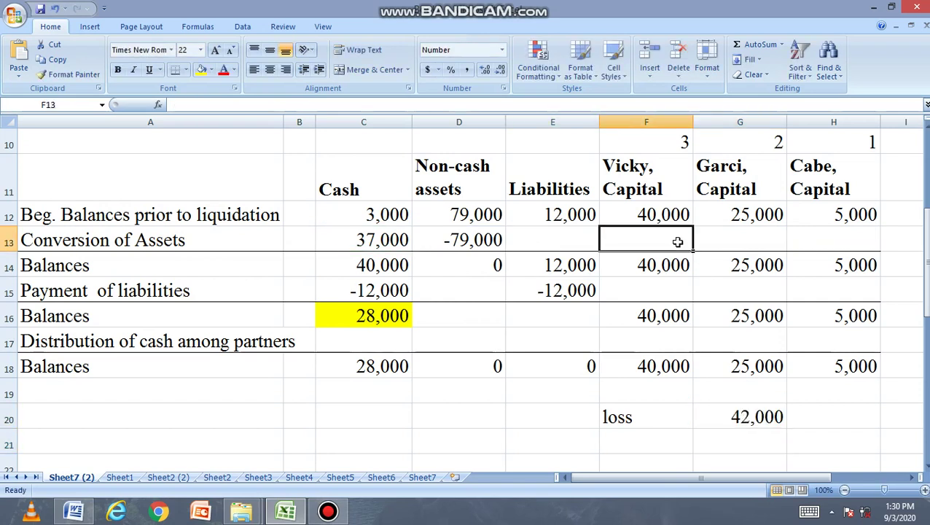
type("=42000")
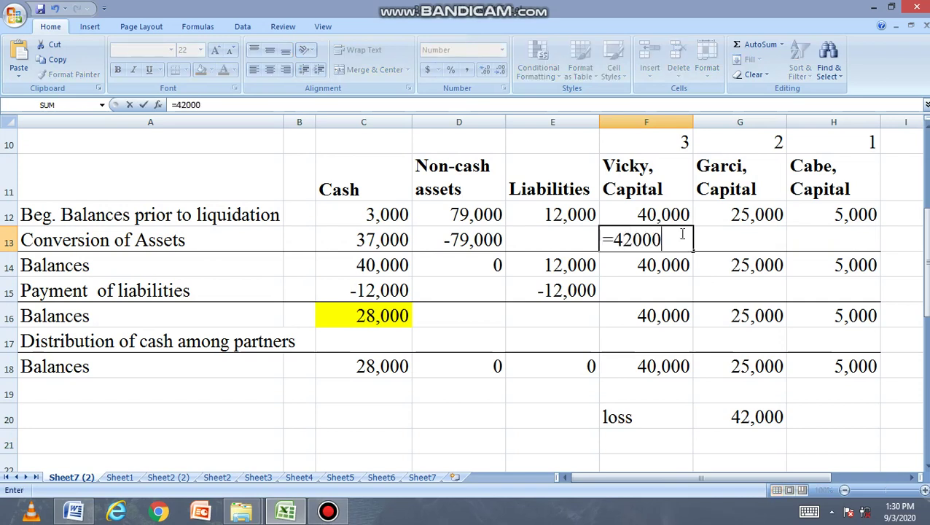
type("*")
type("3/6")
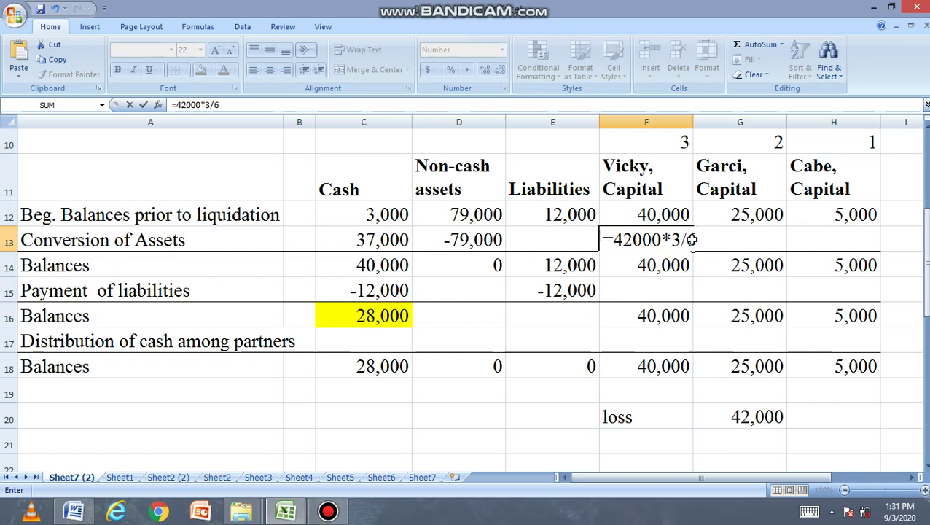
key("Return")
Copy the loss share formula from F13 to G13 and change it to =42000*2/6 for the second partner.
left_click(670, 240)
key("ctrl+c")
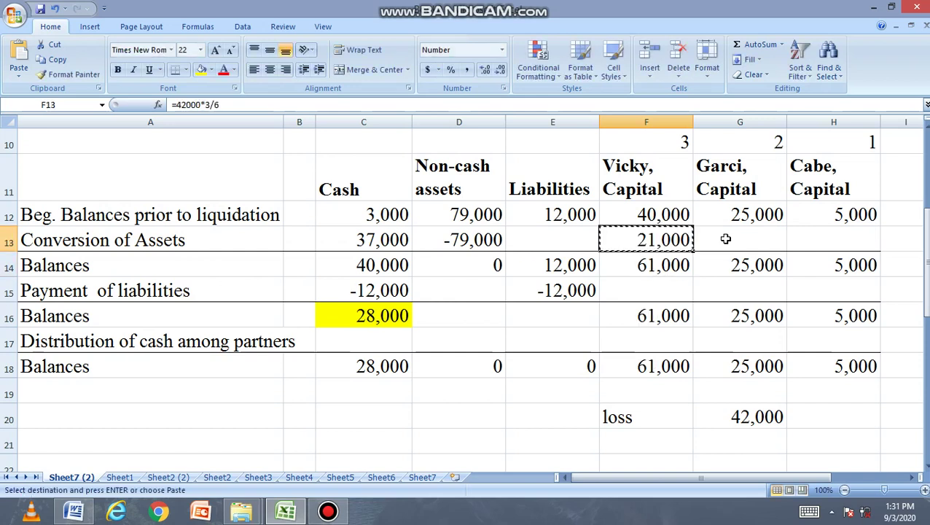
left_click(725, 239)
key("ctrl+v")
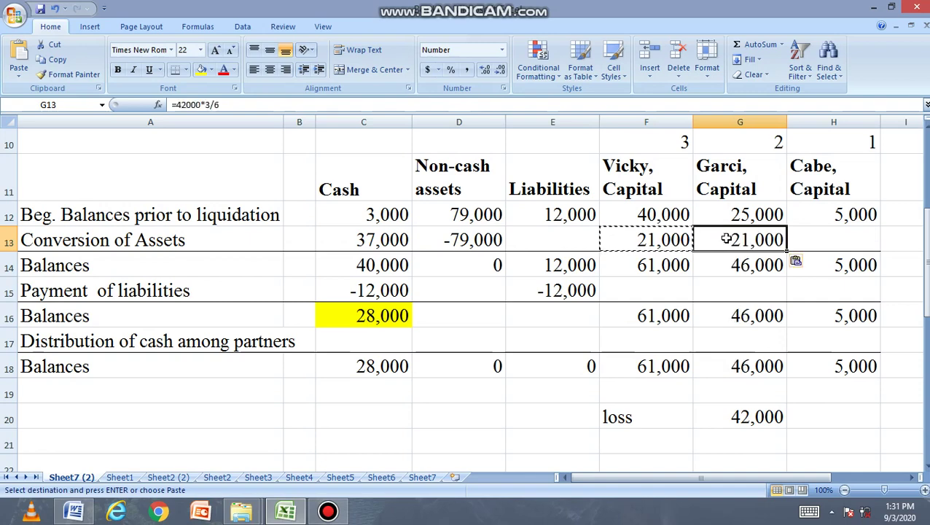
left_click(210, 105)
key("BackSpace")
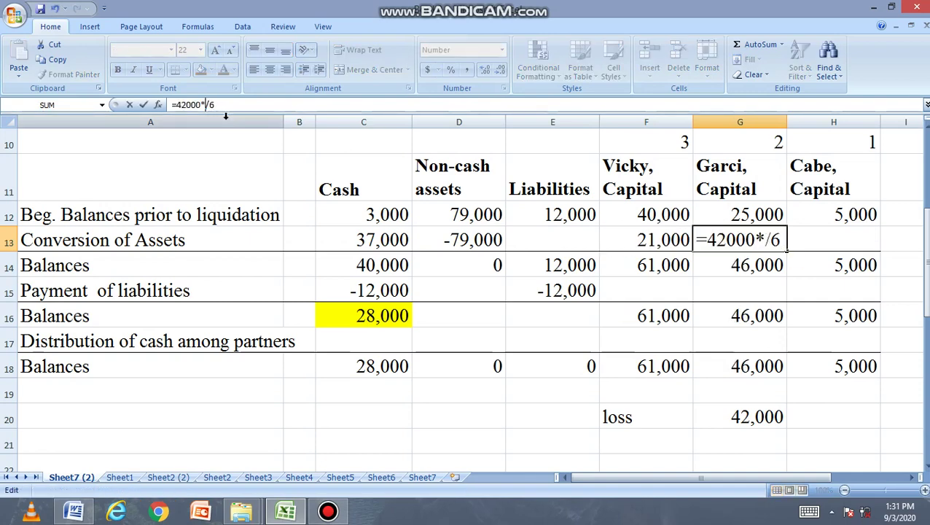
type("2")
key("Return")
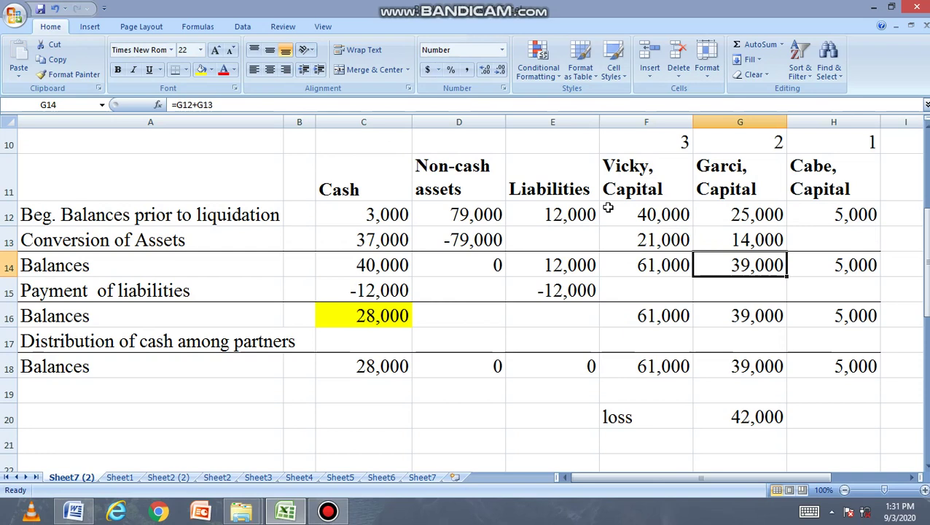
Copy the loss share formula from G13 to H13 and change it to =42000*1/6 for the third partner.
left_click(790, 240)
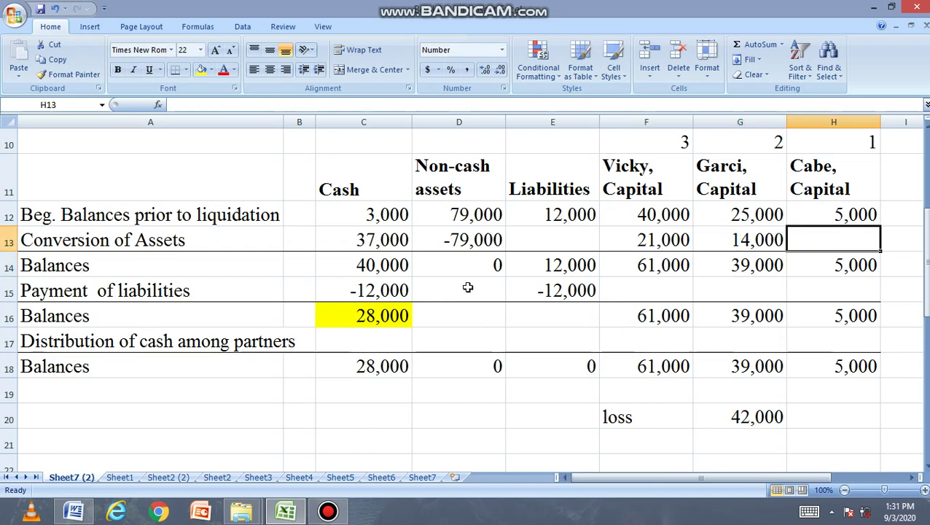
type("=")
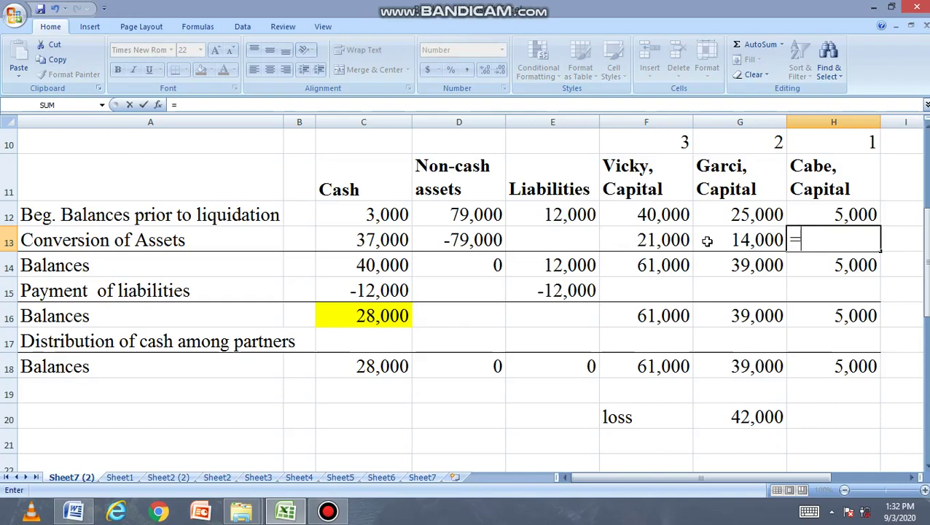
key("Escape")
left_click(707, 240)
key("ctrl+c")
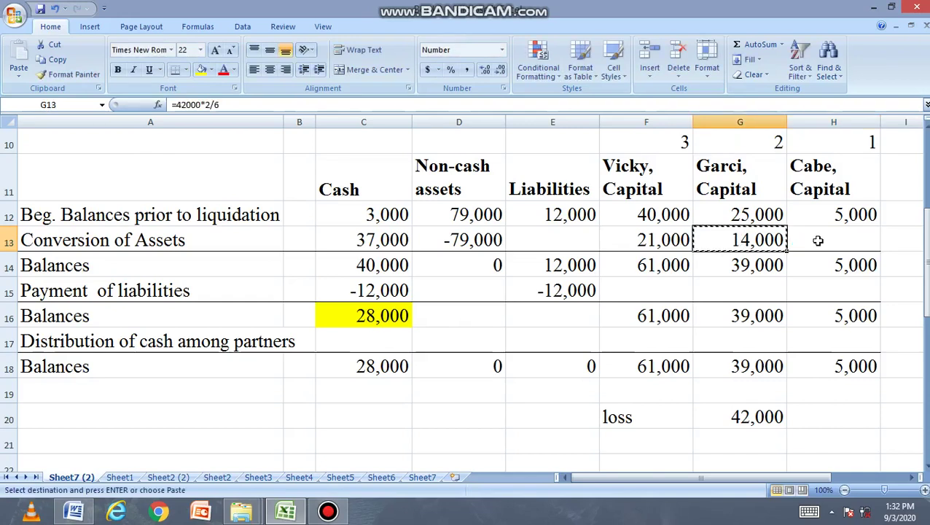
left_click(840, 237)
key("ctrl+v")
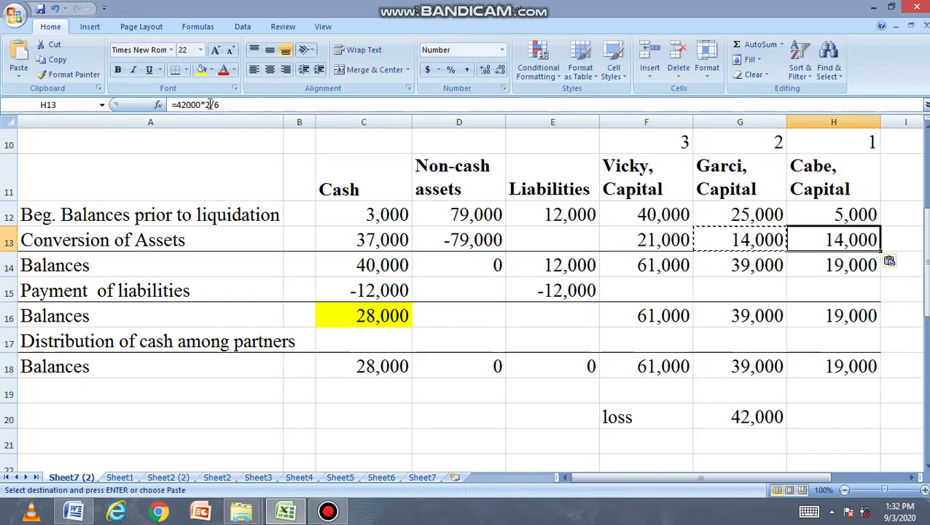
left_click(207, 105)
key("BackSpace")
type("1")
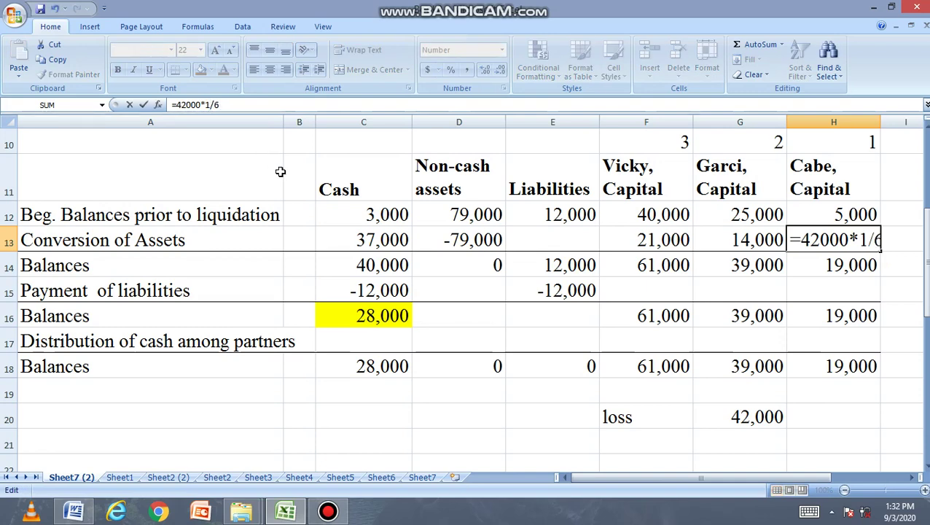
key("Return")
Replace the loss share formulas in F13:H13 with their values using Paste Special.
left_click_drag(640, 239, 819, 241)
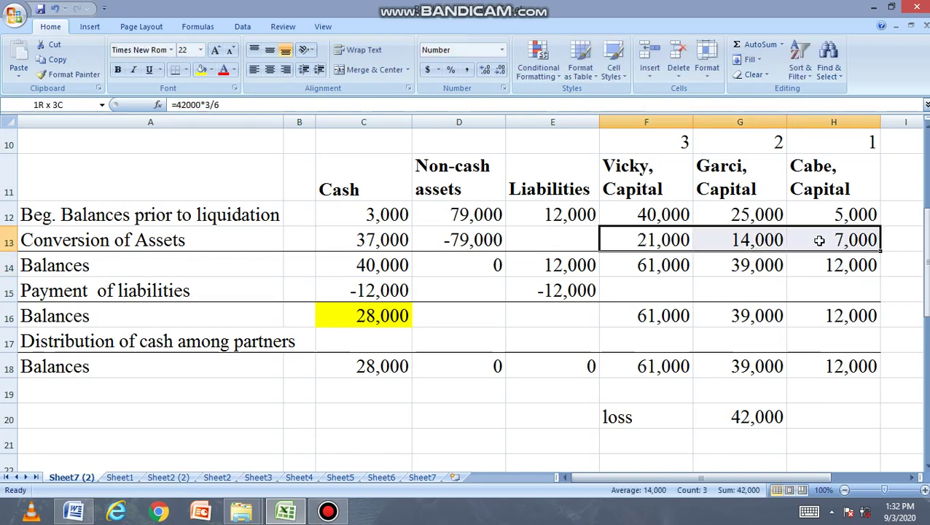
right_click(819, 241)
left_click(705, 265)
right_click(659, 244)
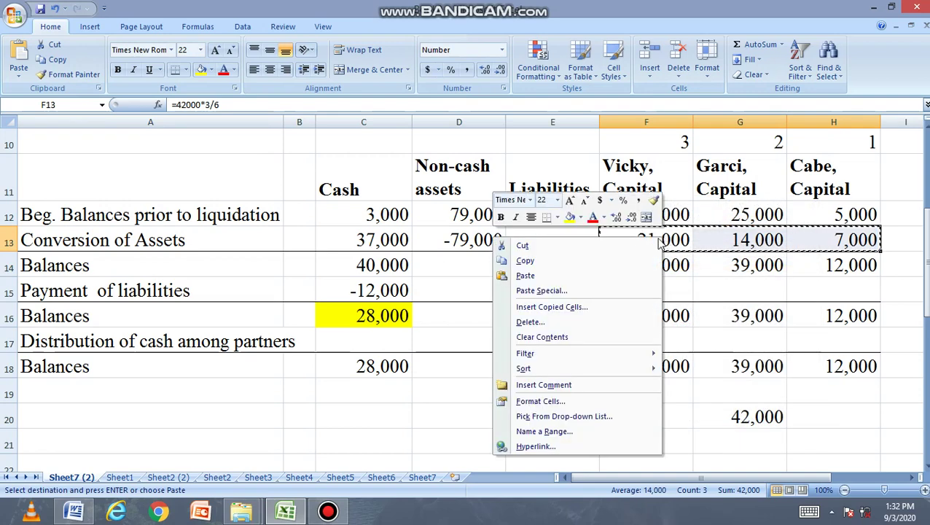
left_click(541, 290)
left_click(483, 235)
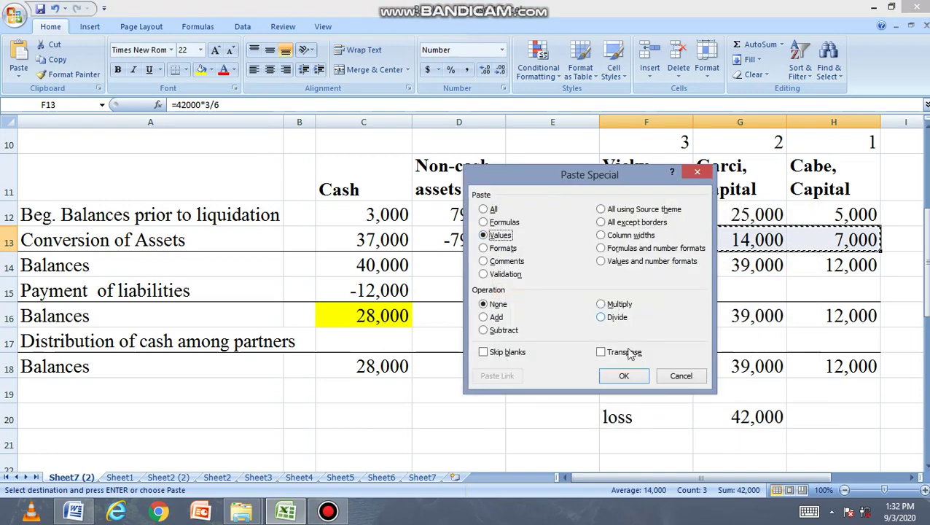
left_click(624, 376)
Make the first partner's loss share in F13 negative, as -21000.
left_click(629, 240)
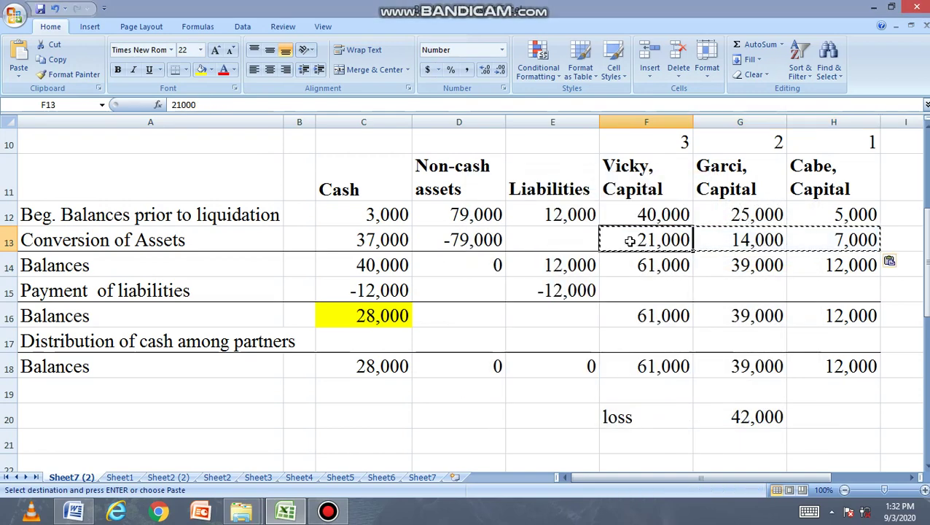
double_click(630, 241)
type("-")
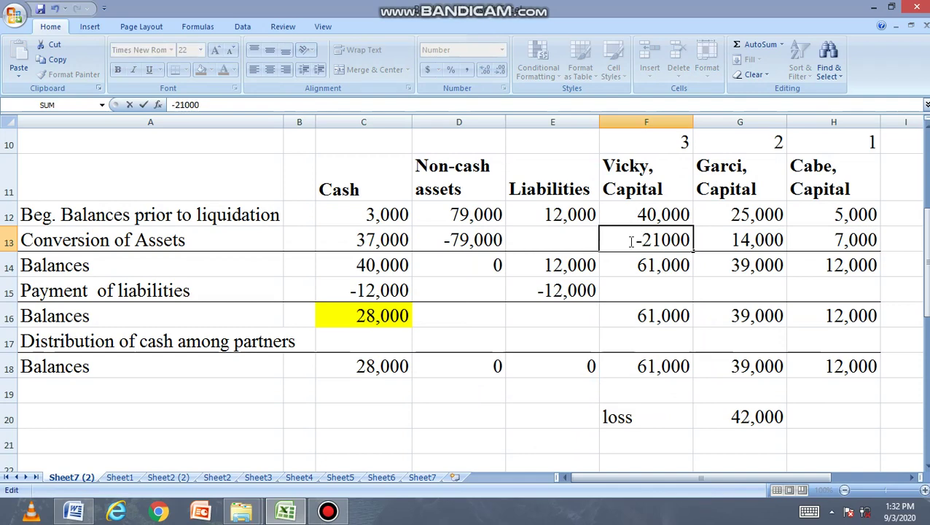
key("Return")
Make the other two partners' loss shares negative, with -14000 in G13 and -7000 in H13.
double_click(705, 240)
type("-")
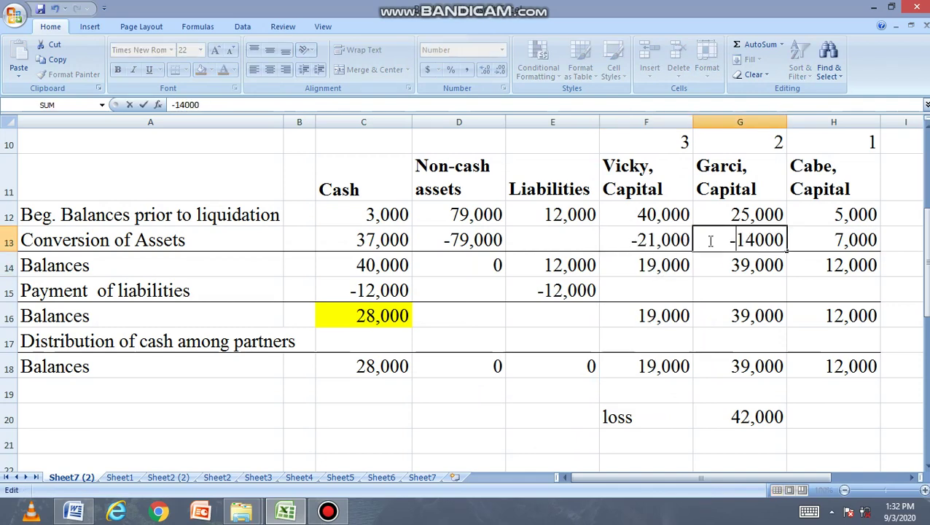
left_click(842, 239)
key("BackSpace")
key("BackSpace")
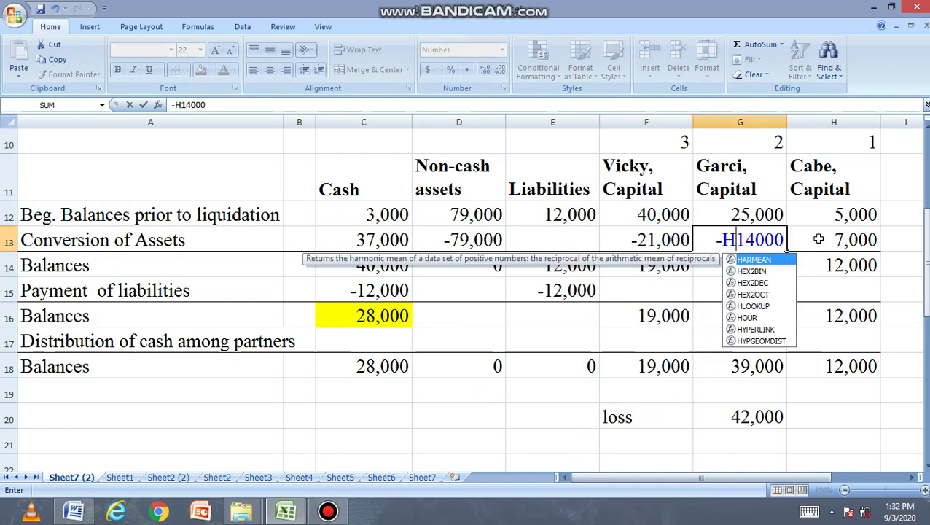
key("BackSpace")
key("Return")
double_click(818, 239)
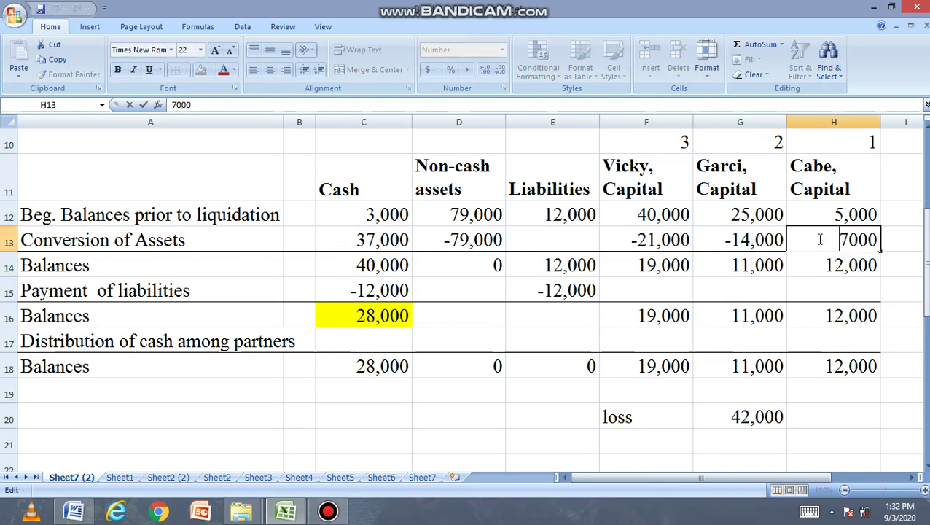
type("-")
key("Return")
Review the capital balances in row 14, and insert two blank rows above the "Distribution of cash among partners" row.
left_click(662, 271)
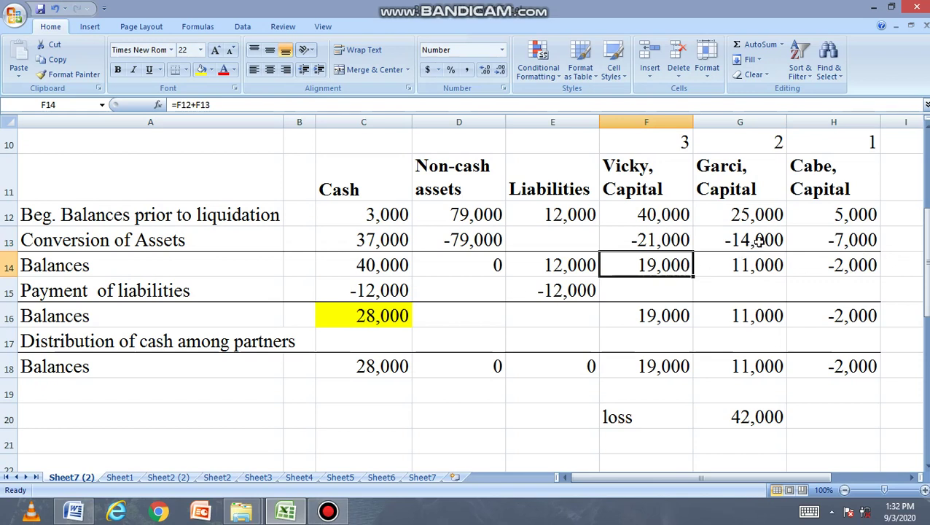
left_click(434, 330)
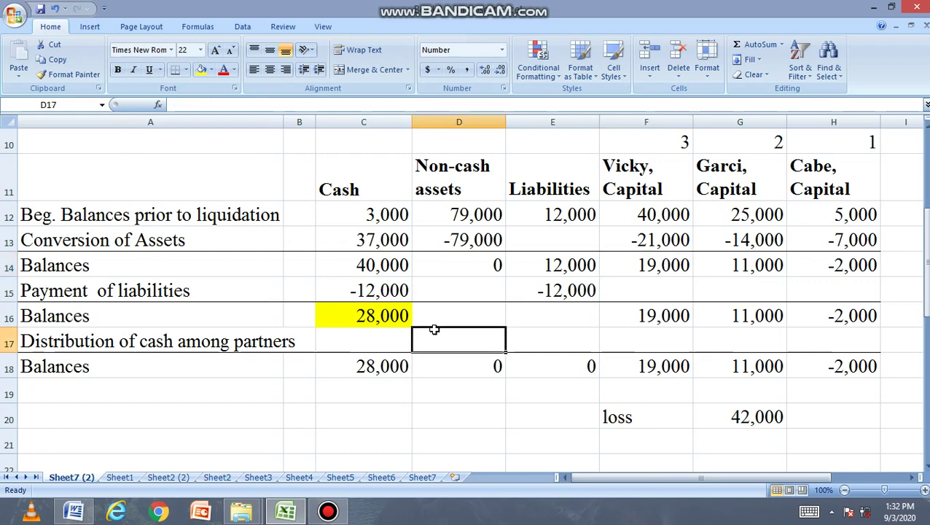
left_click(832, 238)
left_click(834, 263)
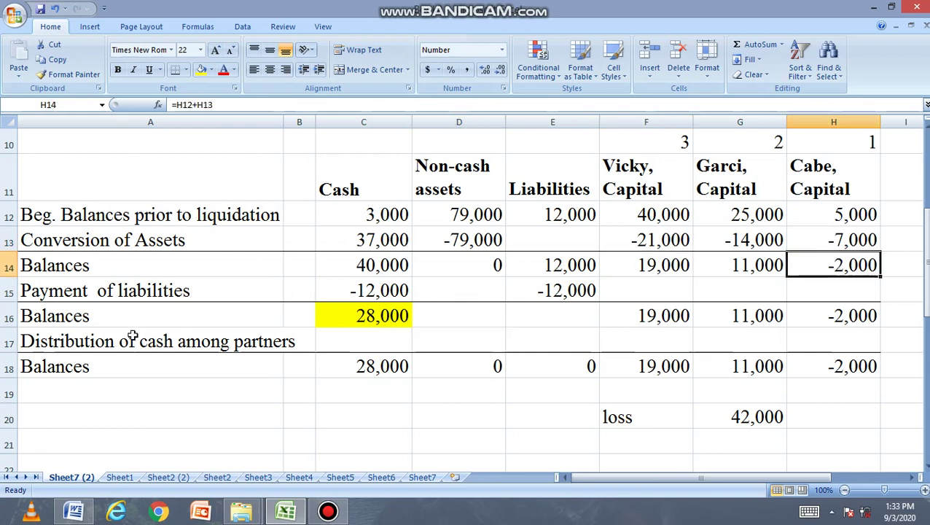
left_click(8, 340)
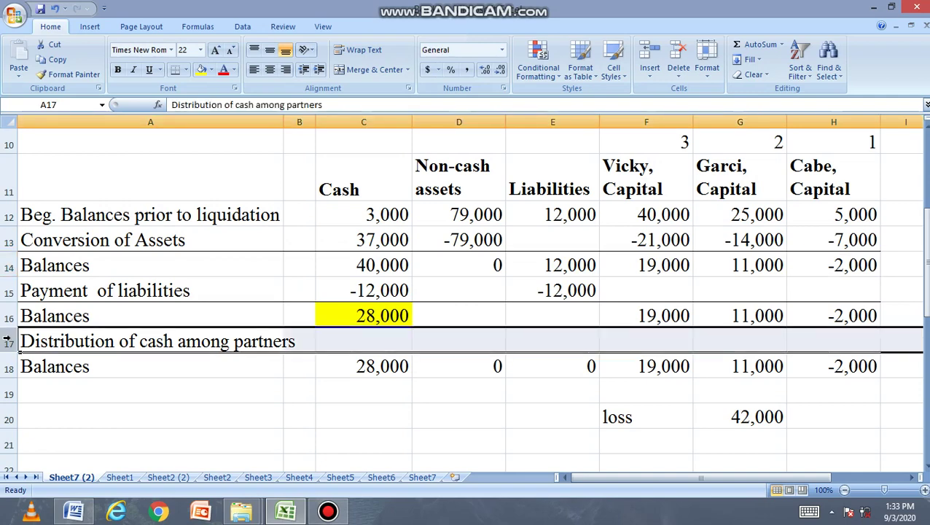
right_click(8, 340)
left_click(53, 240)
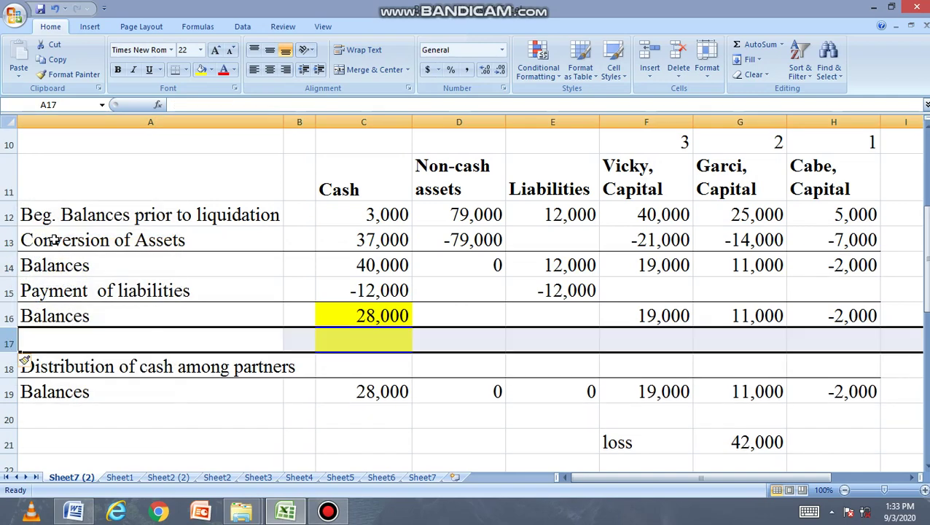
right_click(8, 341)
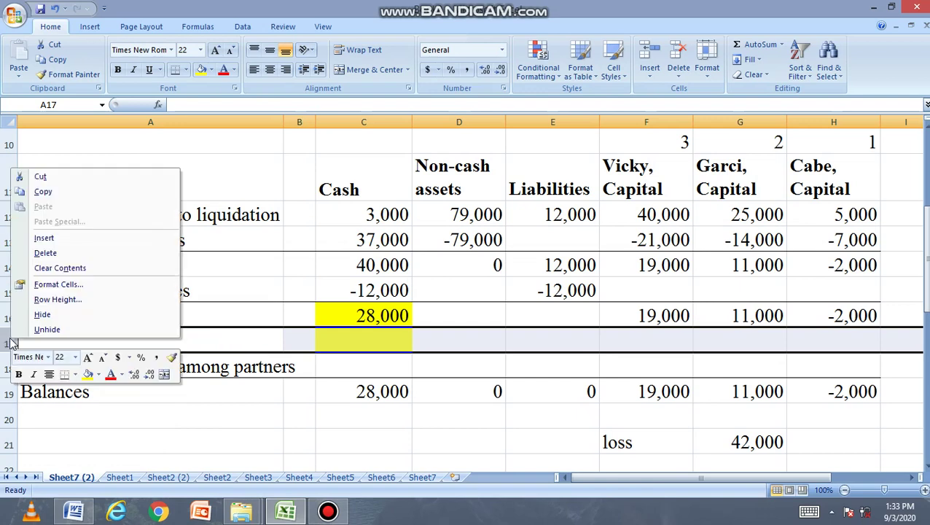
left_click(43, 238)
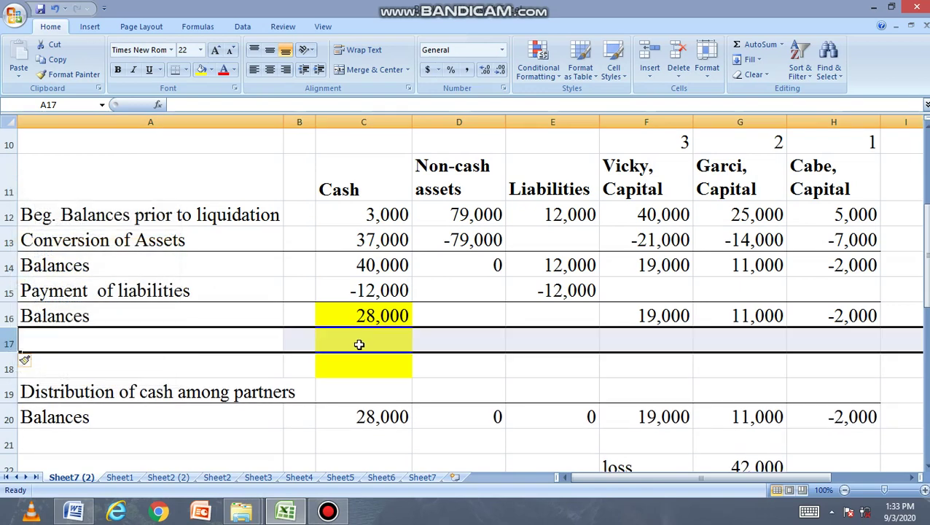
Examine the third partner's capital deficiency against the other partners' balances in row 16 and their sharing ratios in F10:G10.
left_click(161, 335)
left_click(837, 354)
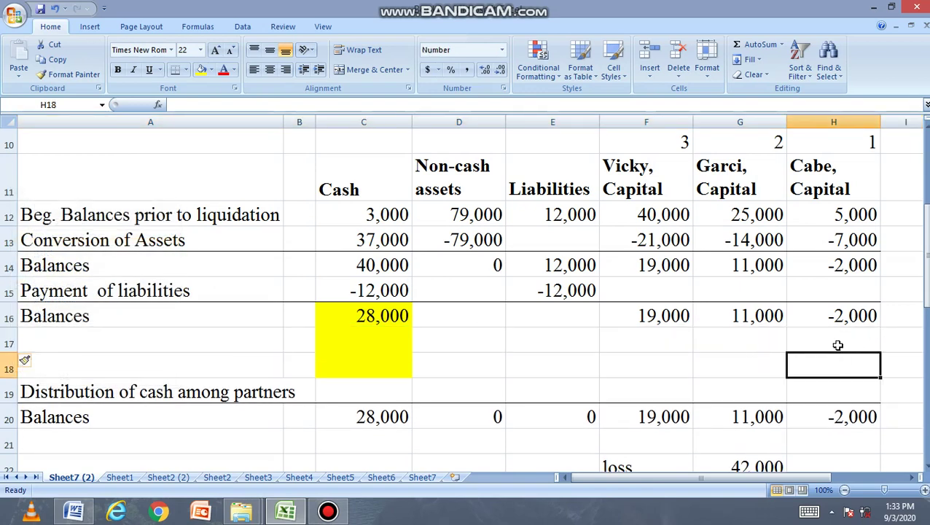
left_click(838, 345)
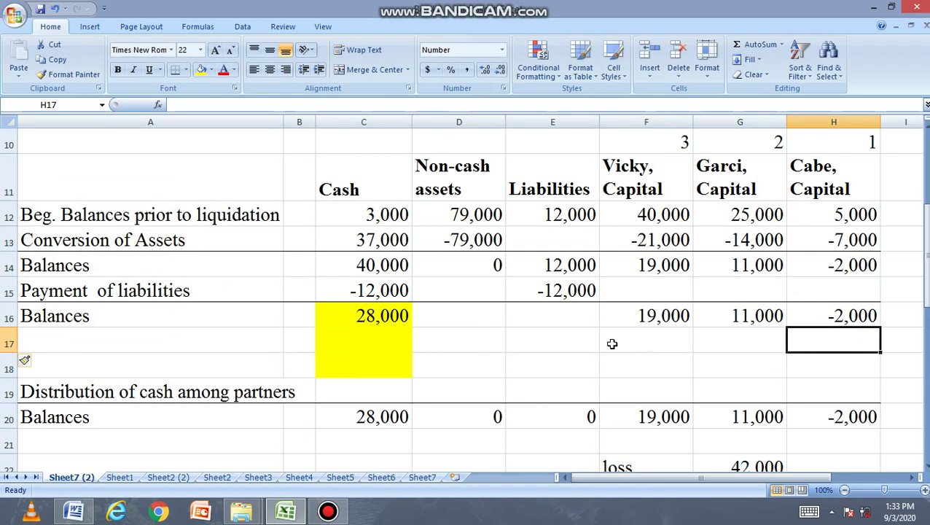
left_click(648, 337)
left_click(726, 338)
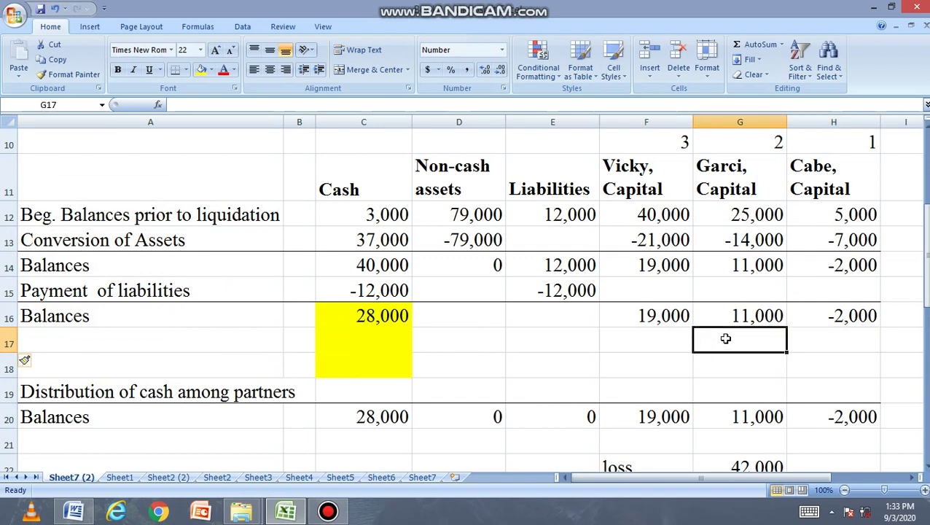
left_click(664, 346)
left_click(720, 348)
left_click(671, 346)
left_click(740, 346)
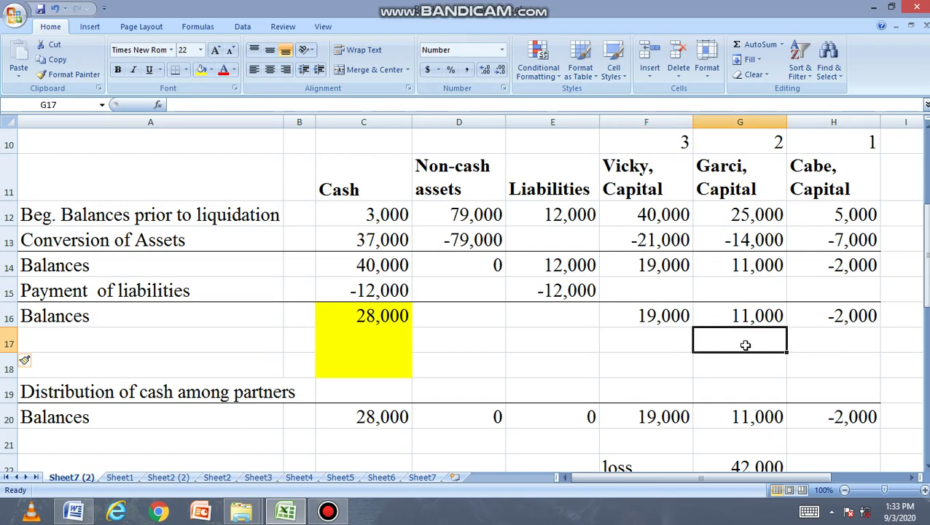
left_click(676, 340)
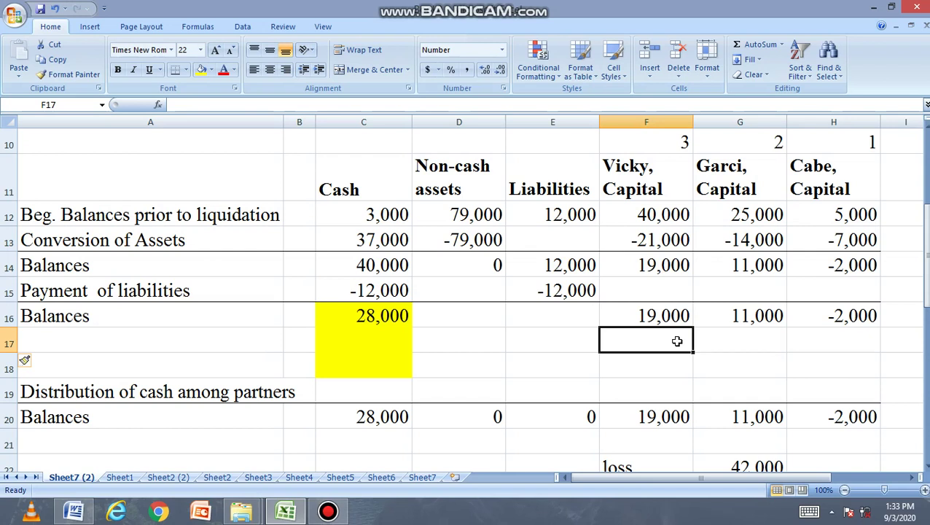
left_click_drag(685, 144, 735, 143)
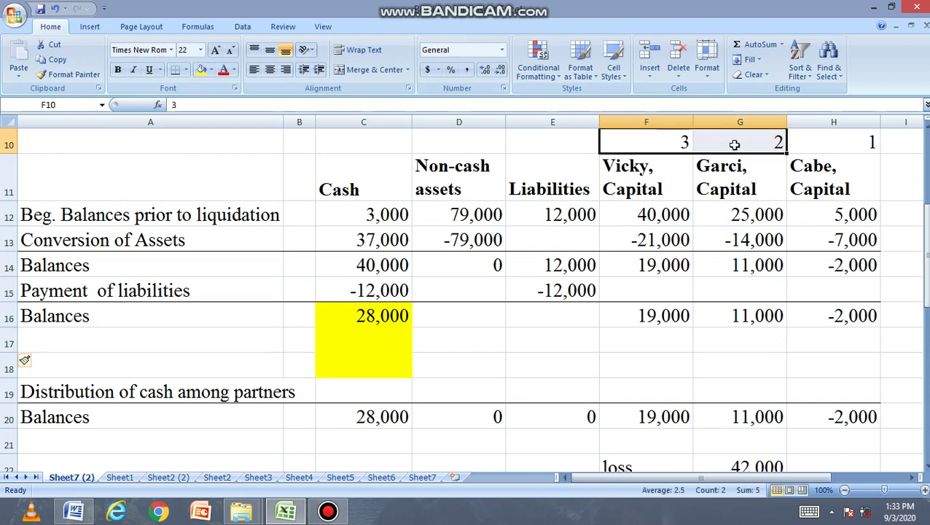
Calculate the first partner's share of the capital deficiency in F17 with =2000*3/5.
left_click(676, 338)
type("=2000")
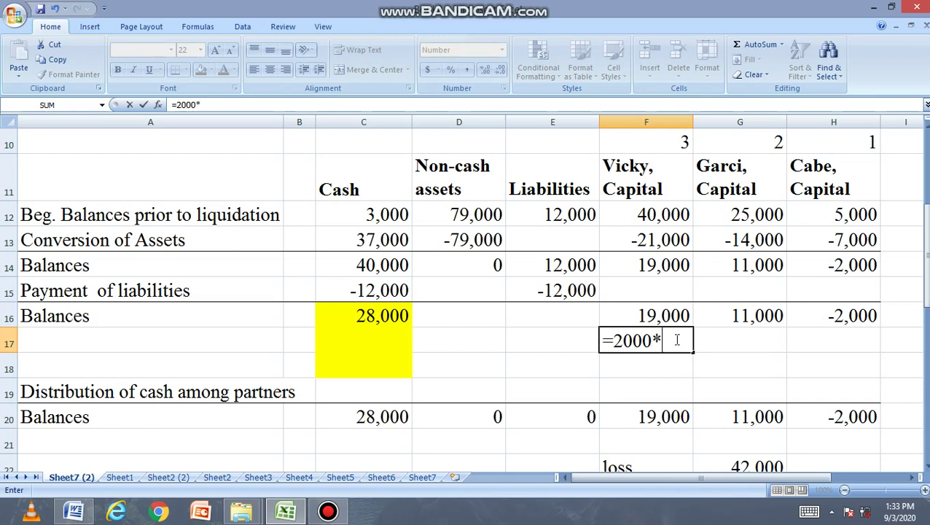
type("*3/5")
key("Return")
Copy the deficiency formula from F17 to G17 and change its ratio so it reads =2000*2/5.
left_click(676, 340)
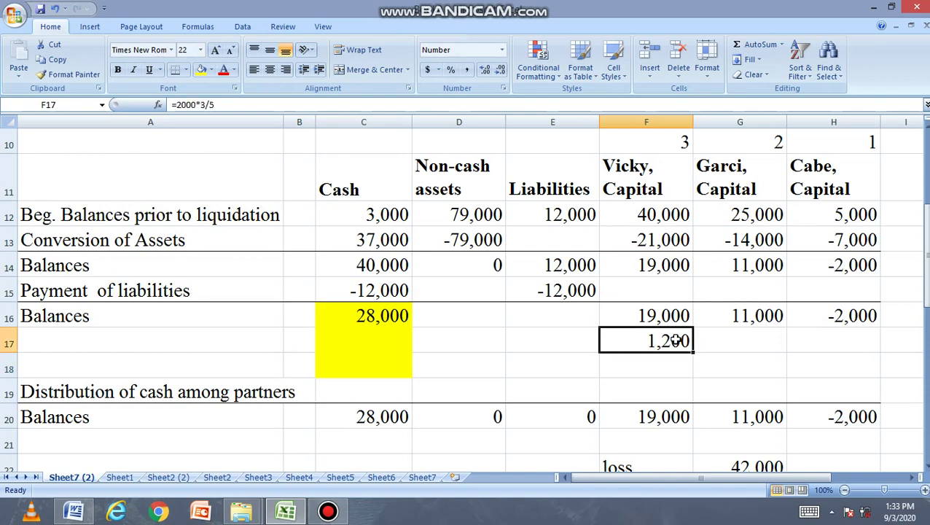
right_click(676, 340)
left_click(569, 153)
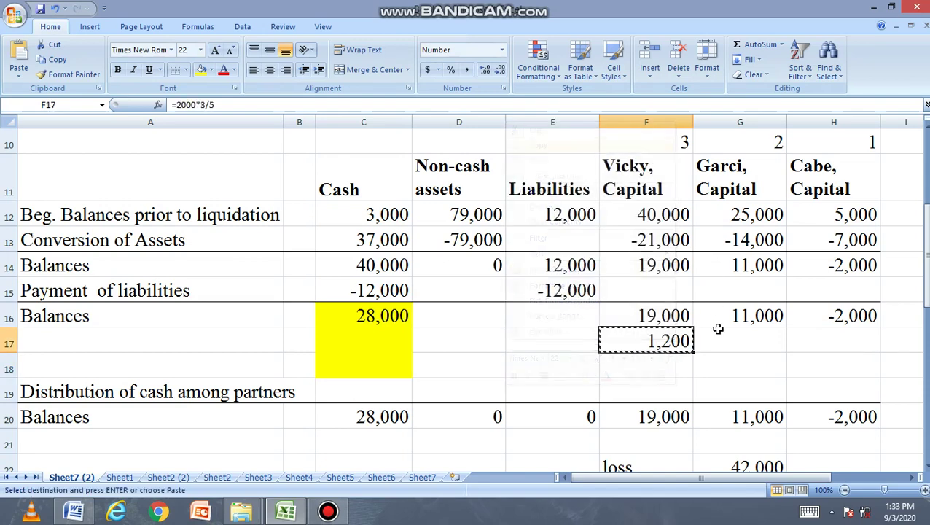
left_click(723, 339)
key("ctrl+v")
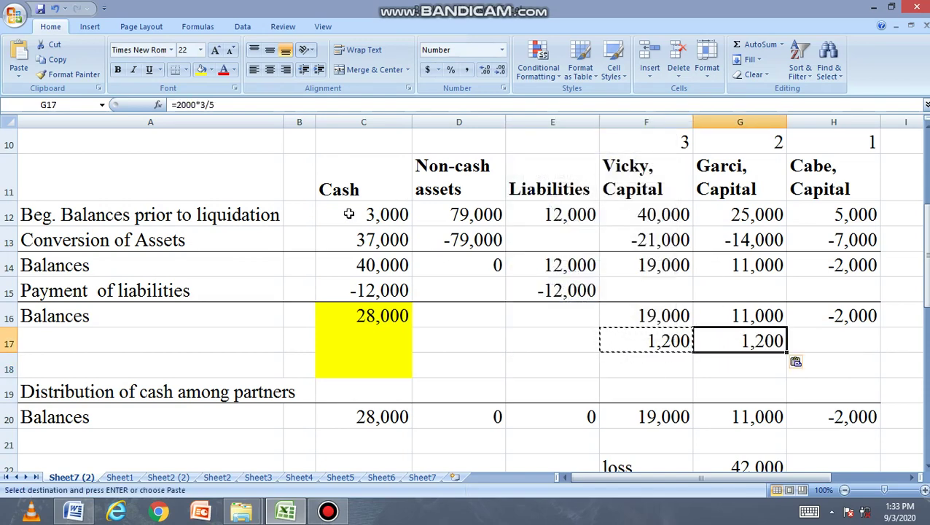
left_click(207, 105)
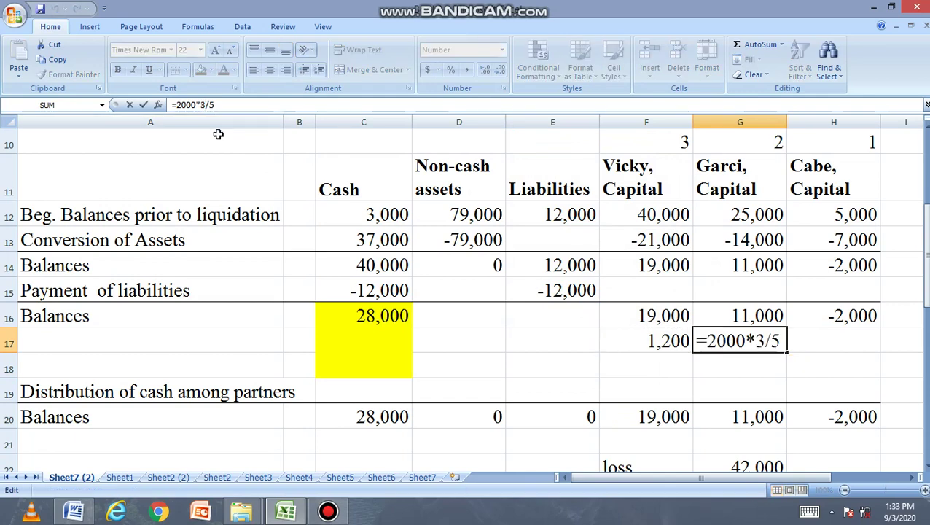
key("BackSpace")
type("2")
key("Return")
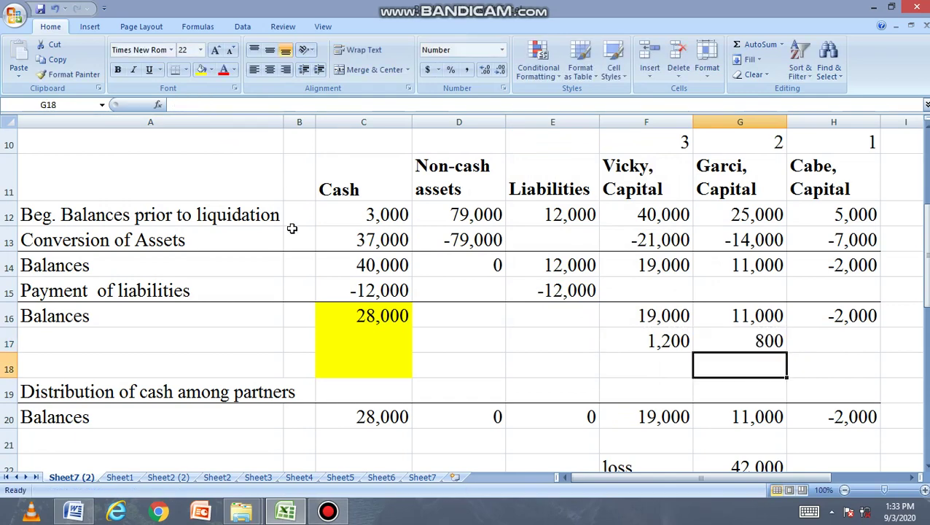
Replace the formulas in F17:G17 with their values using Paste Special.
left_click_drag(644, 338, 732, 345)
right_click(732, 345)
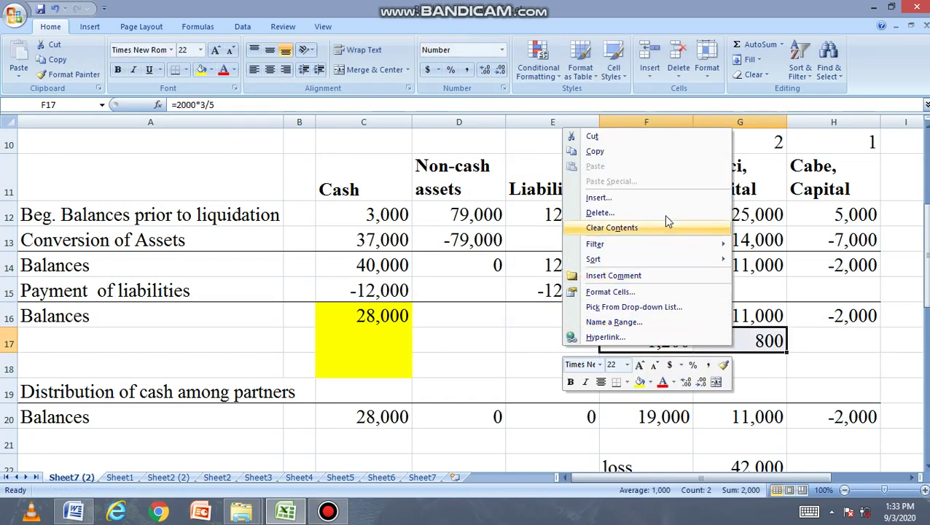
left_click(635, 152)
right_click(704, 346)
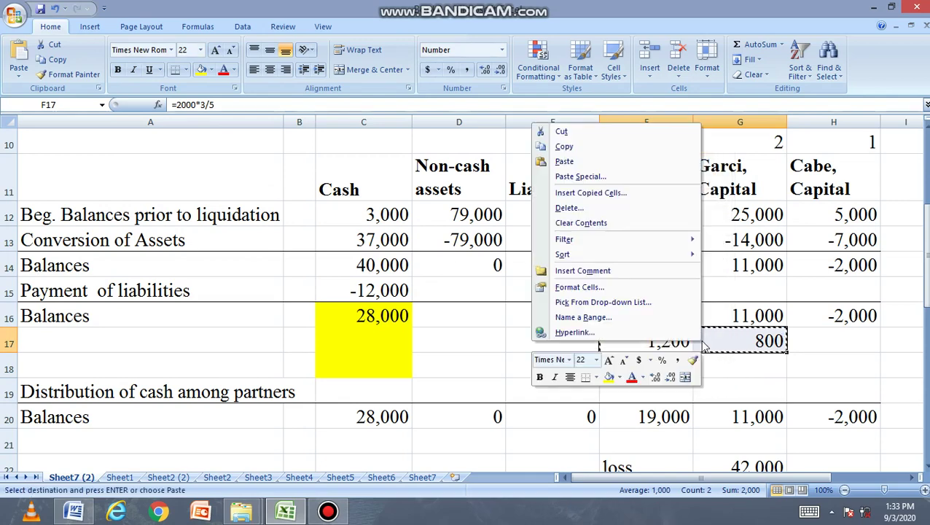
left_click(570, 177)
left_click(484, 121)
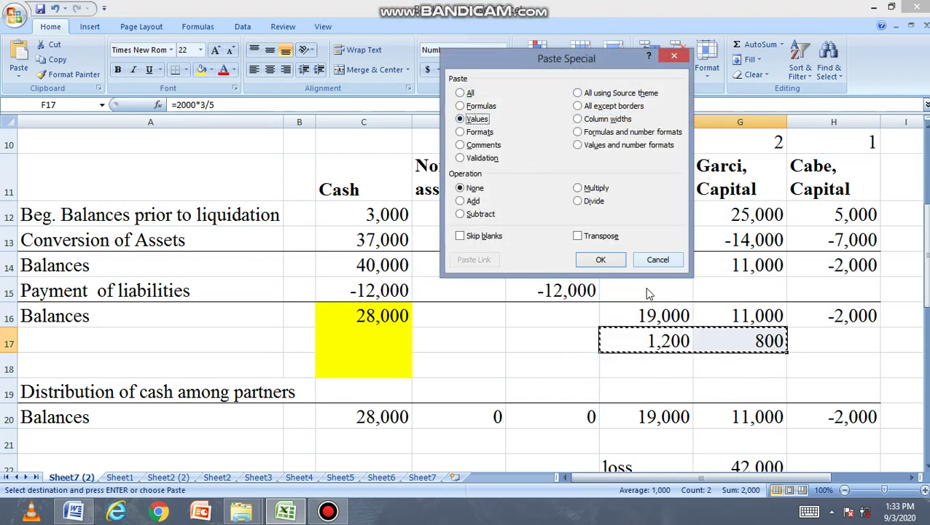
left_click(600, 260)
Make the two absorbed deficiency shares negative, with -1200 in F17 and -800 in G17.
double_click(641, 343)
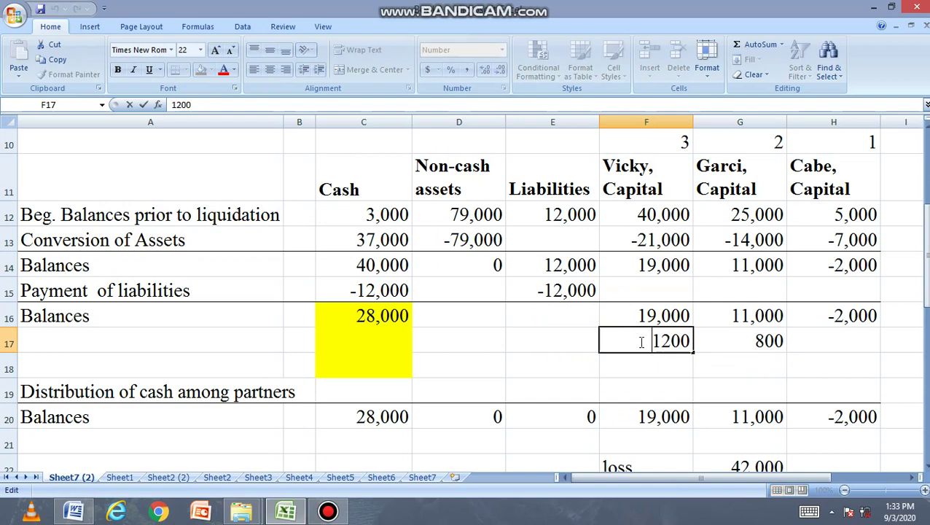
type("-")
key("Return")
left_click(745, 333)
double_click(745, 333)
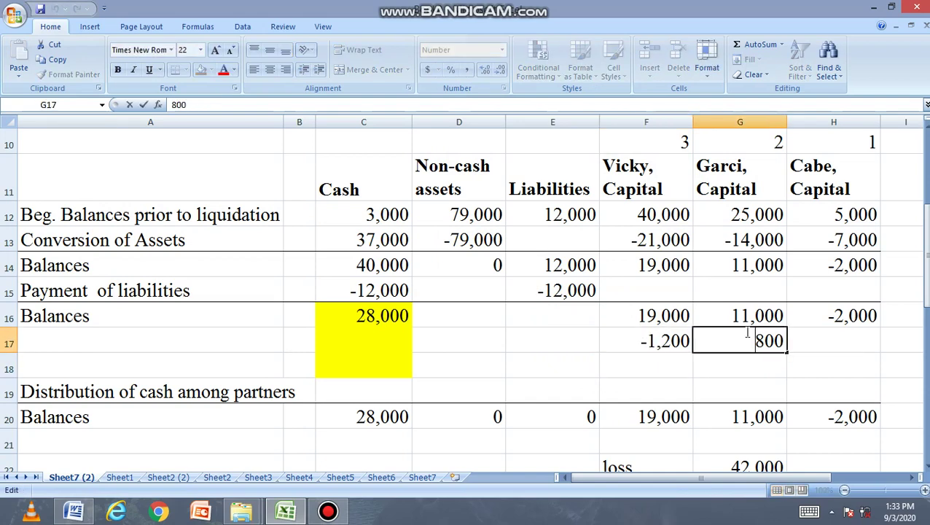
type("-")
key("Return")
Enter 2000 in H17 to eliminate the third partner's capital deficiency.
left_click(843, 347)
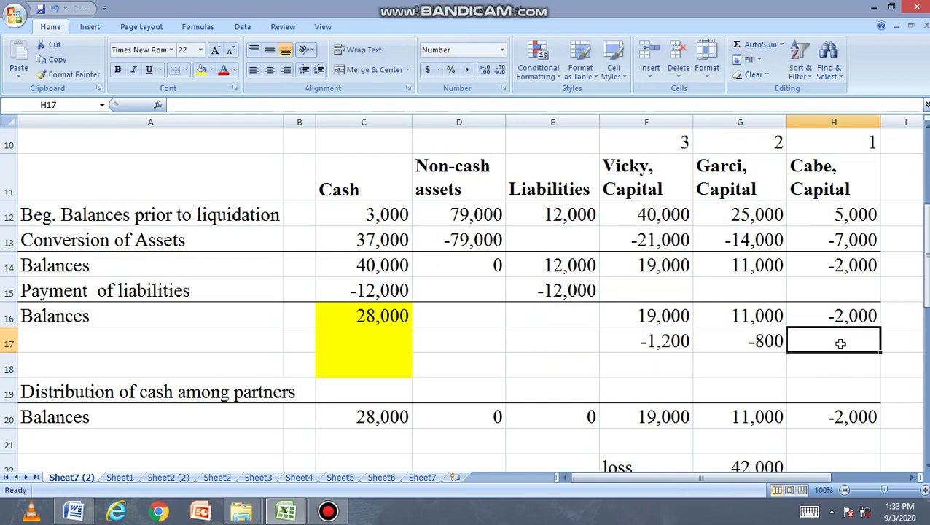
type("2000")
left_click(826, 379)
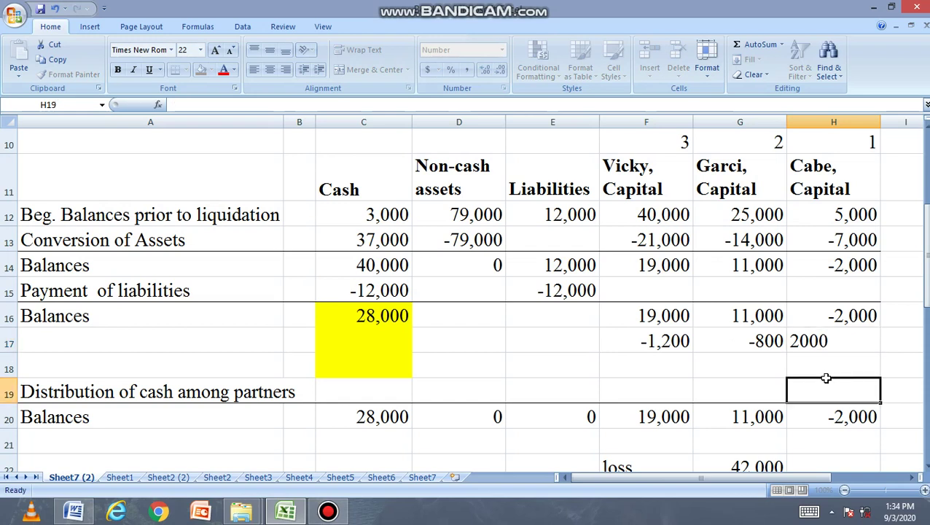
left_click(654, 350)
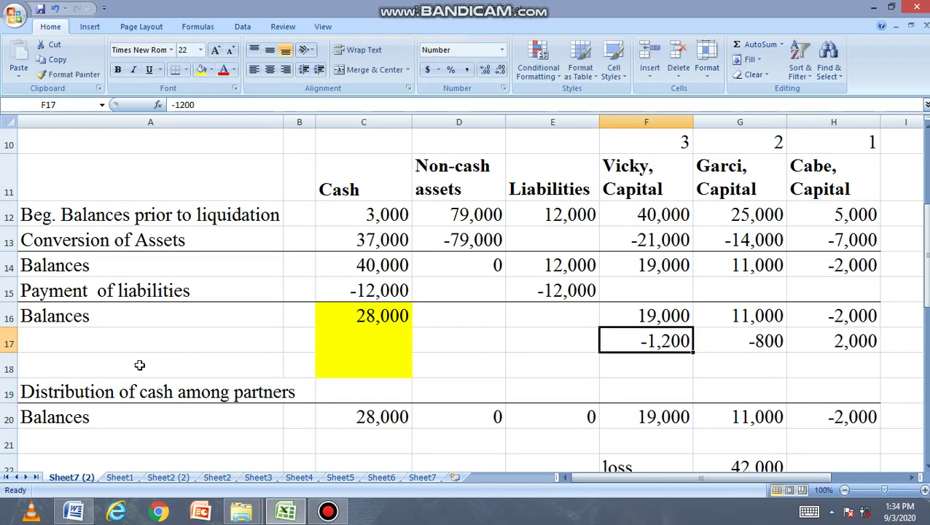
Label row 17 in A17 as the absorption of the third partner's capital deficiency, including that partner's name.
left_click(83, 348)
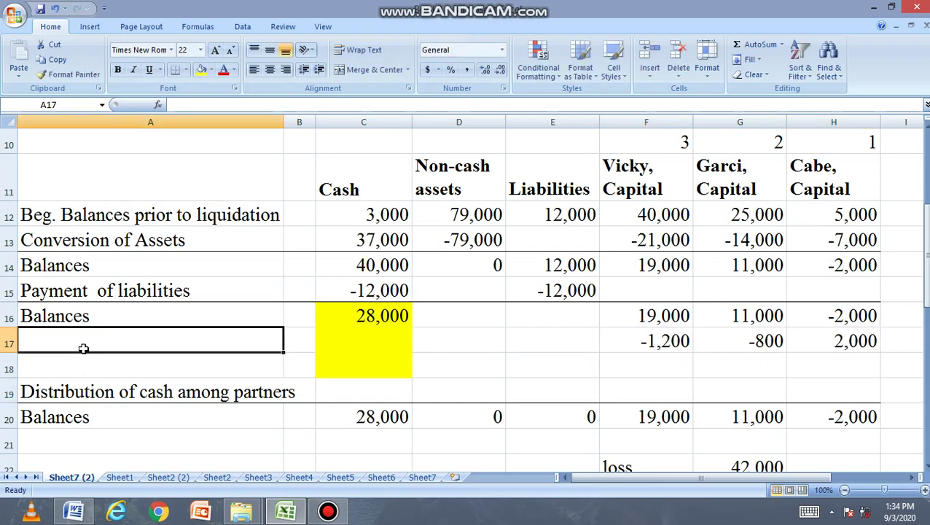
type("ab")
key("BackSpace")
key("BackSpace")
type("AB")
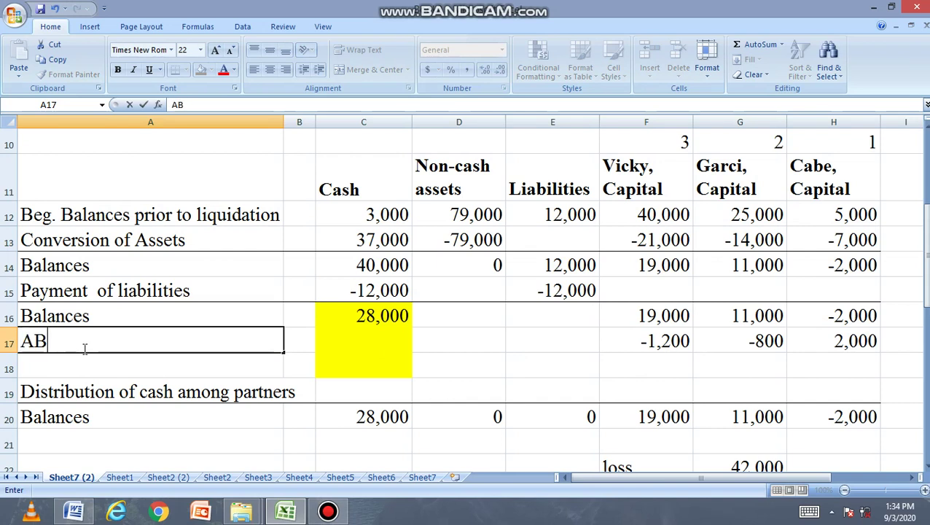
key("BackSpace")
type("b")
key("BackSpace")
key("BackSpace")
key("BackSpace")
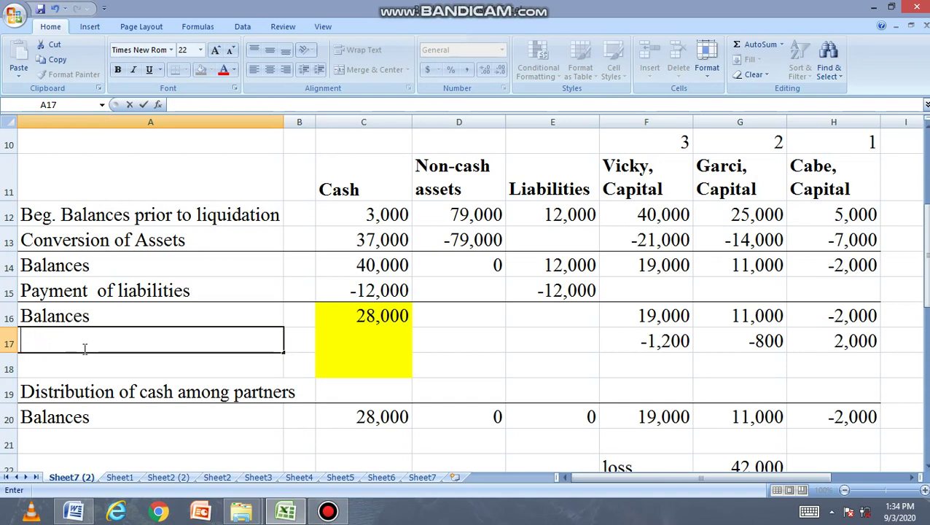
type("a")
key("BackSpace")
type("ab")
key("BackSpace")
key("BackSpace")
type("Absorpt")
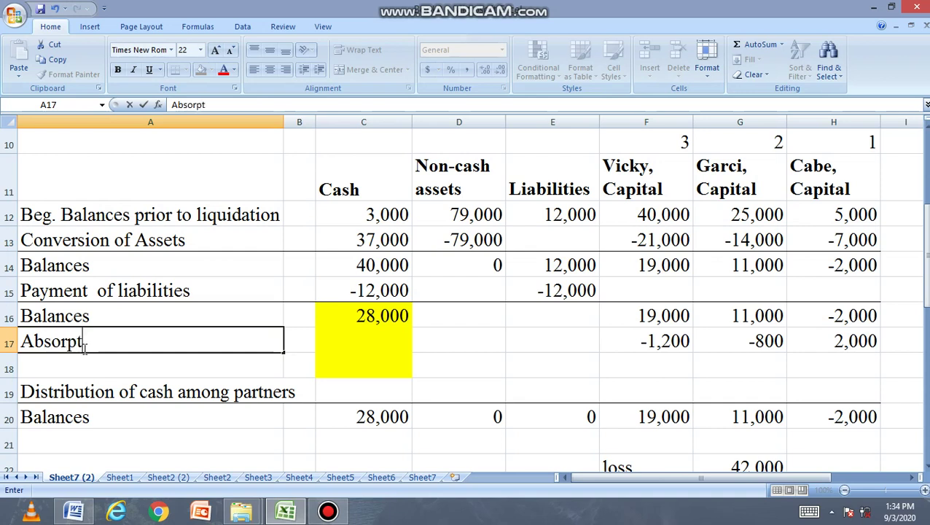
type("ion o")
key("BackSpace")
type("of ")
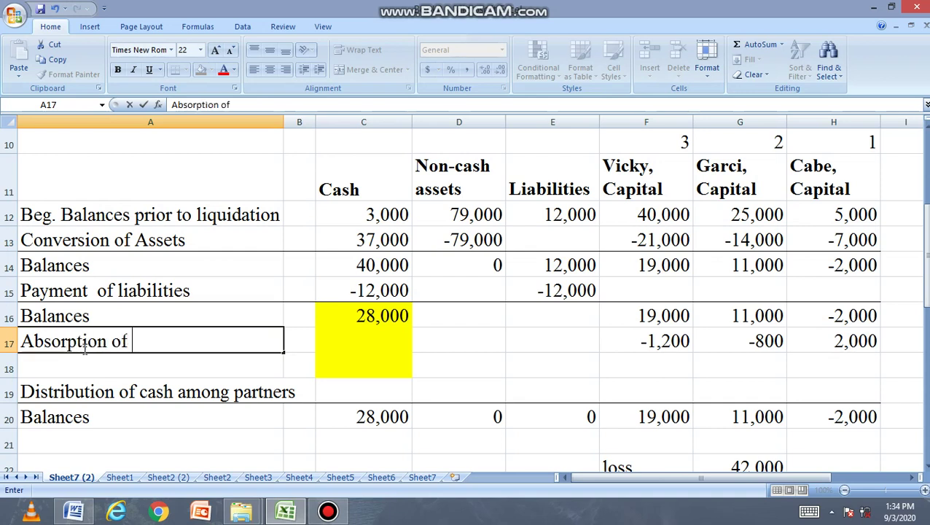
type("cabe ")
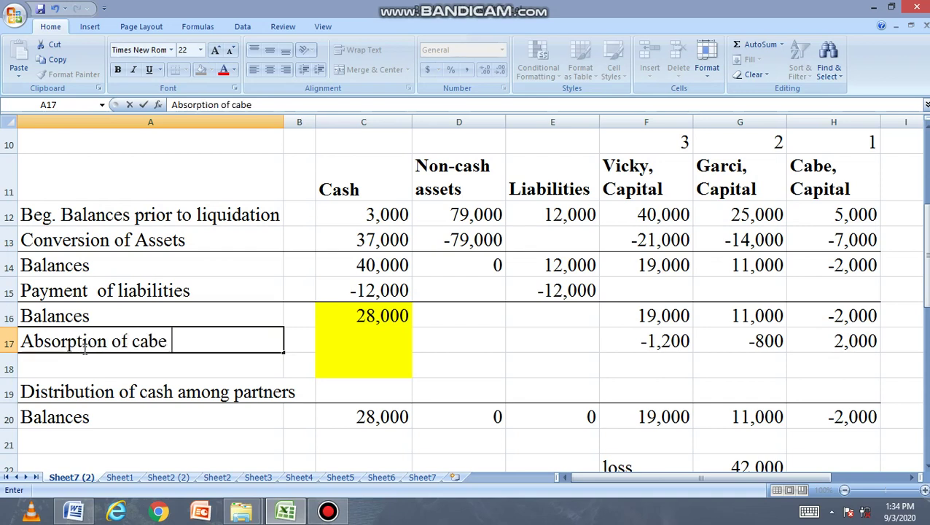
type("capital defie")
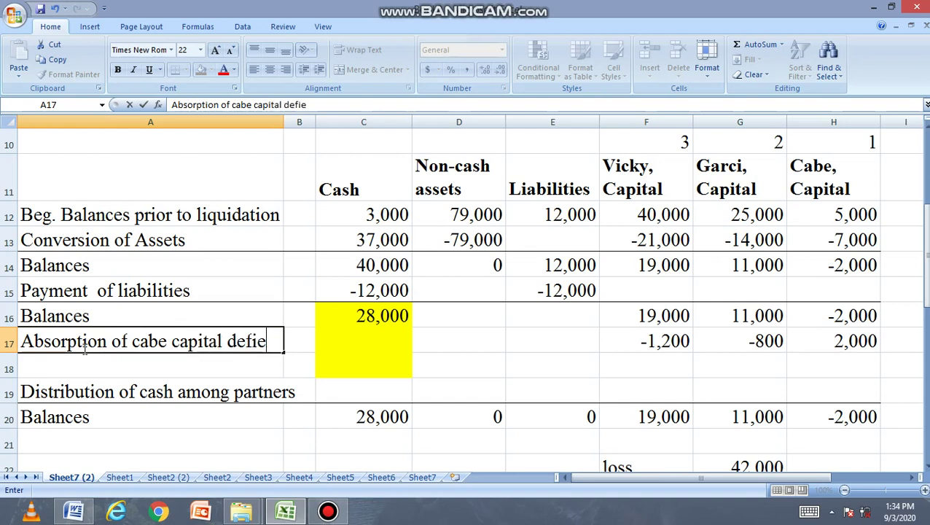
key("BackSpace")
type("ciency by")
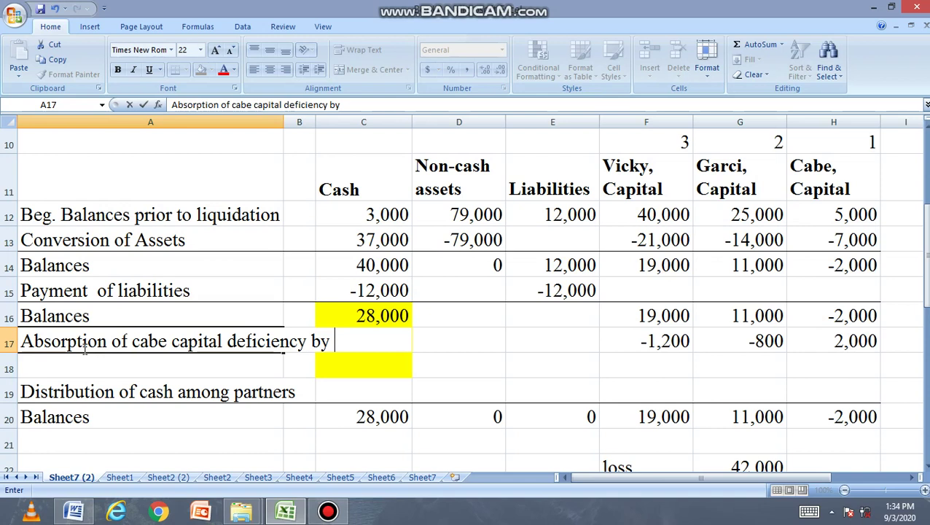
type(" vicyf and")
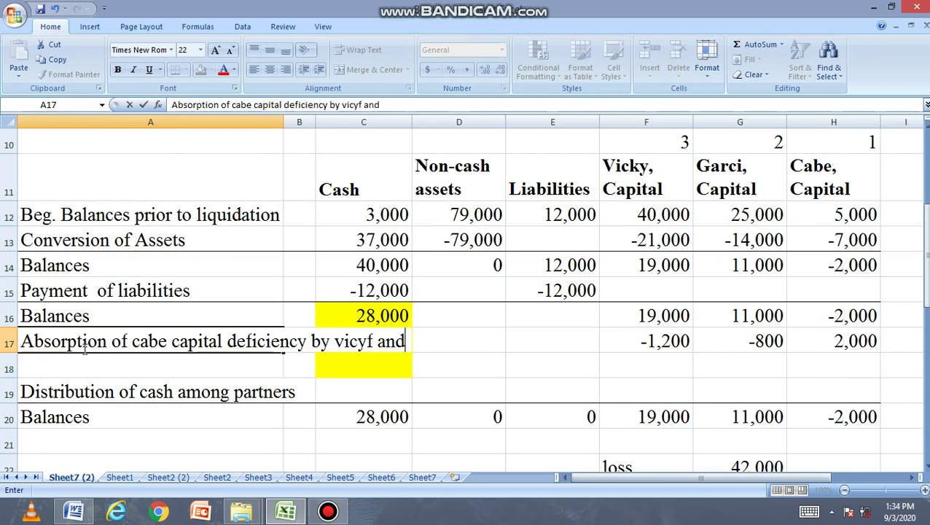
key("BackSpace")
key("BackSpace")
key("BackSpace")
key("BackSpace")
key("BackSpace")
key("BackSpace")
type("k")
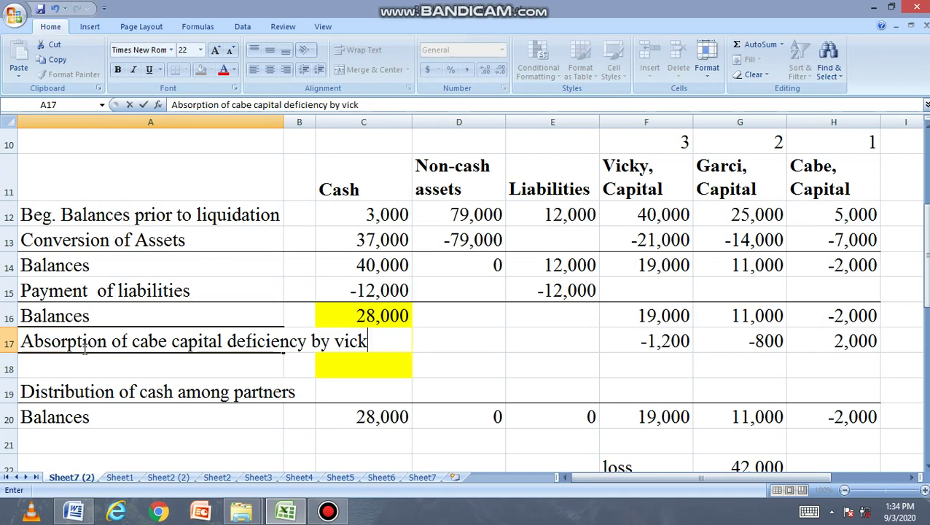
type("y")
key("BackSpace")
key("BackSpace")
key("BackSpace")
key("BackSpace")
key("BackSpace")
key("BackSpace")
key("BackSpace")
key("BackSpace")
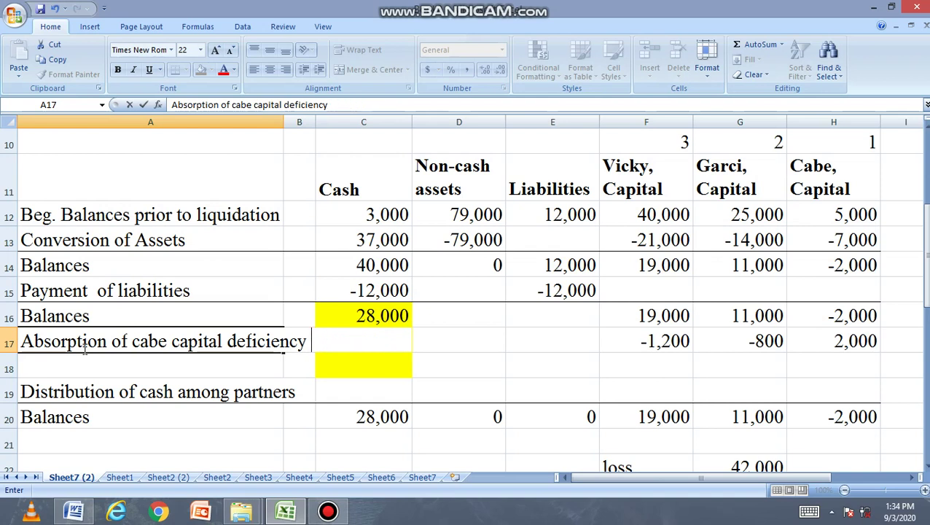
key("Return")
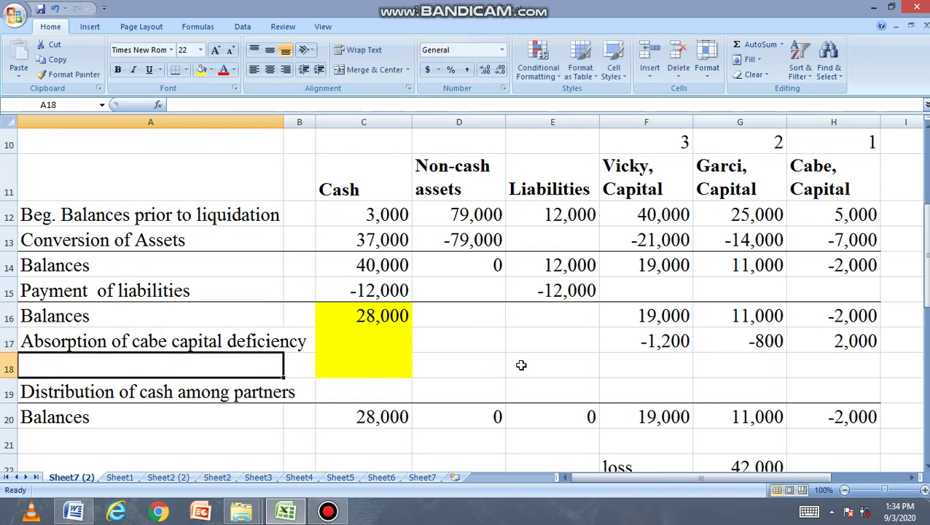
Copy the "Balances" label from A16 into A18.
left_click(356, 347)
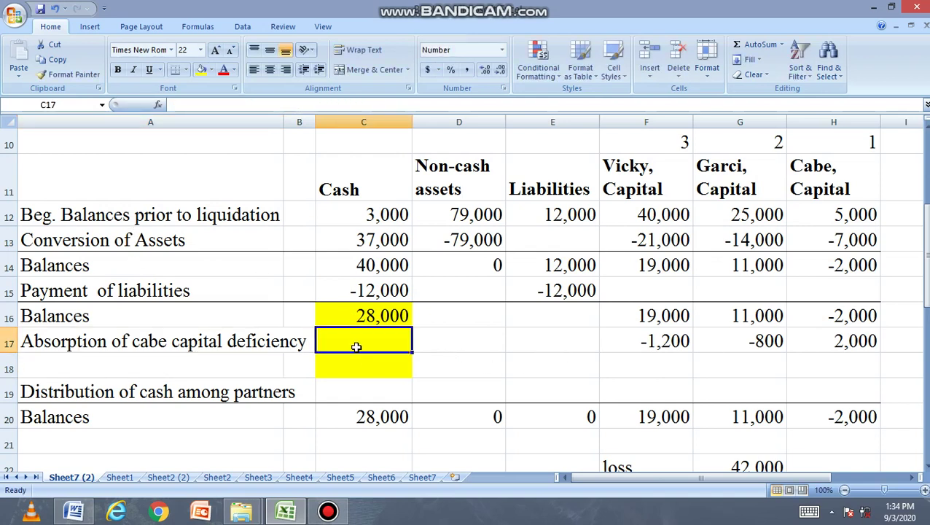
left_click(96, 325)
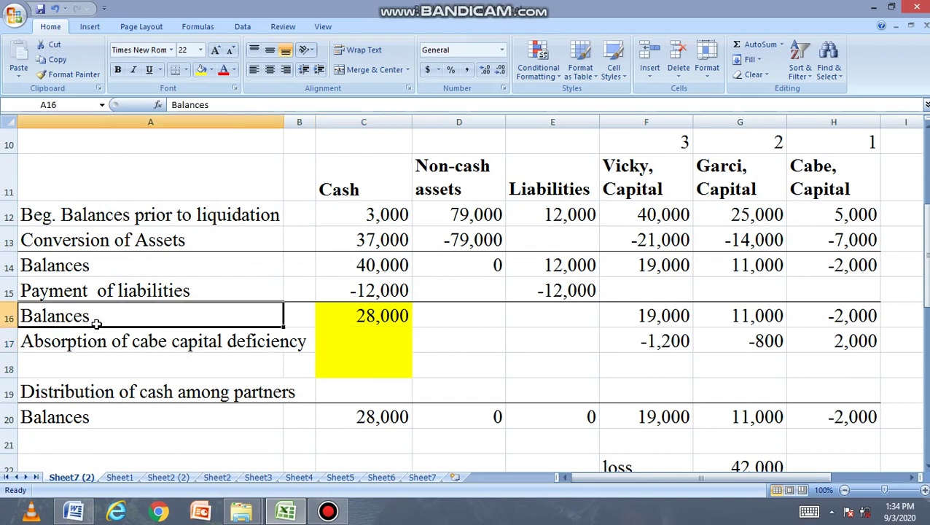
key("ctrl+c")
left_click(102, 361)
key("ctrl+v")
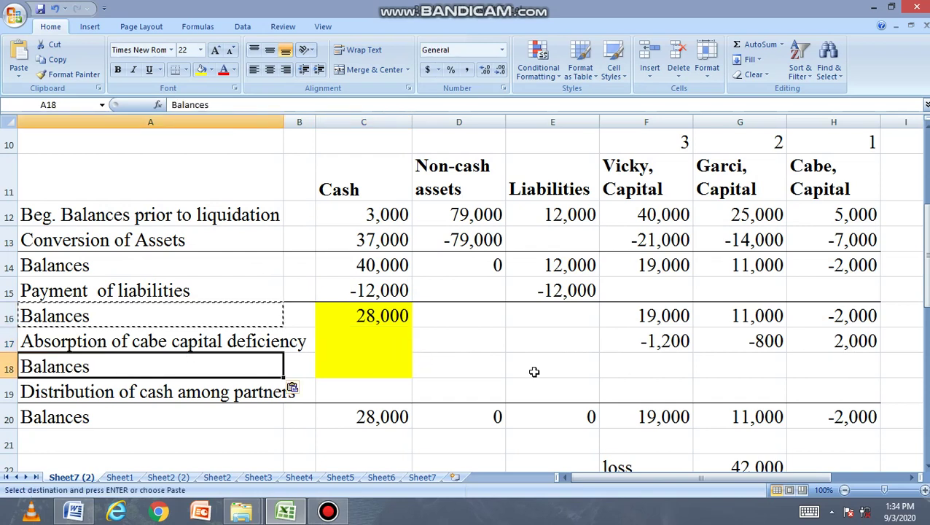
Add a bottom border beneath the deficiency absorption row across A17:H17.
left_click(374, 361)
left_click_drag(215, 344, 870, 337)
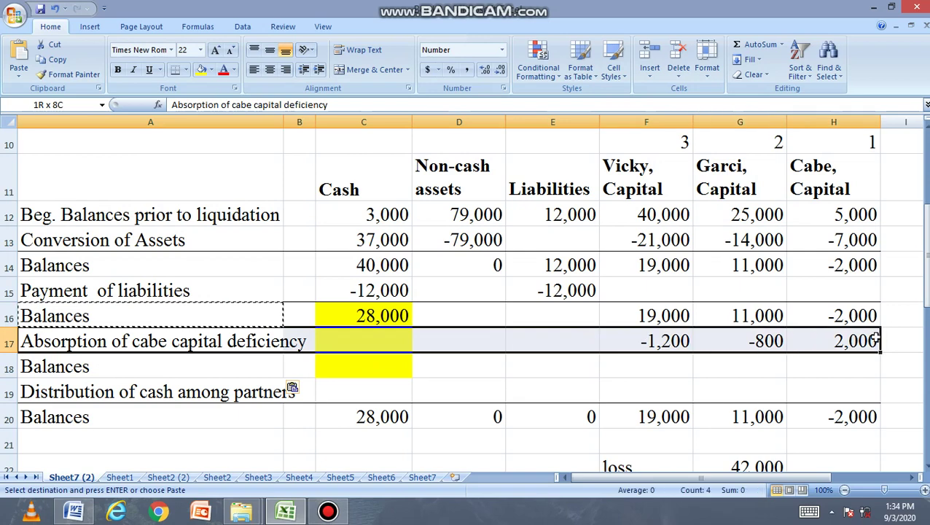
key("Escape")
Calculate the first partner's balance in F18 with =F16+F17 and fill the formula across to H18.
left_click(671, 365)
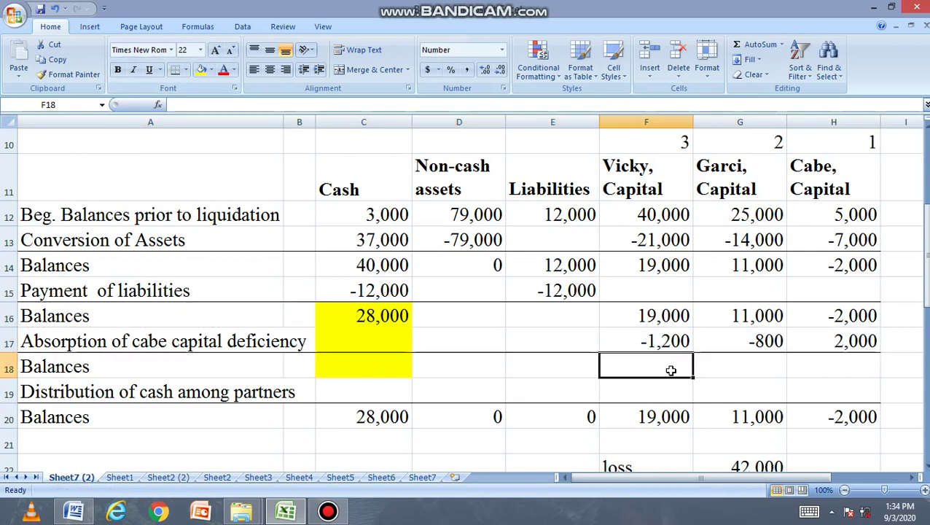
type("=")
left_click(648, 318)
type("+")
left_click(647, 340)
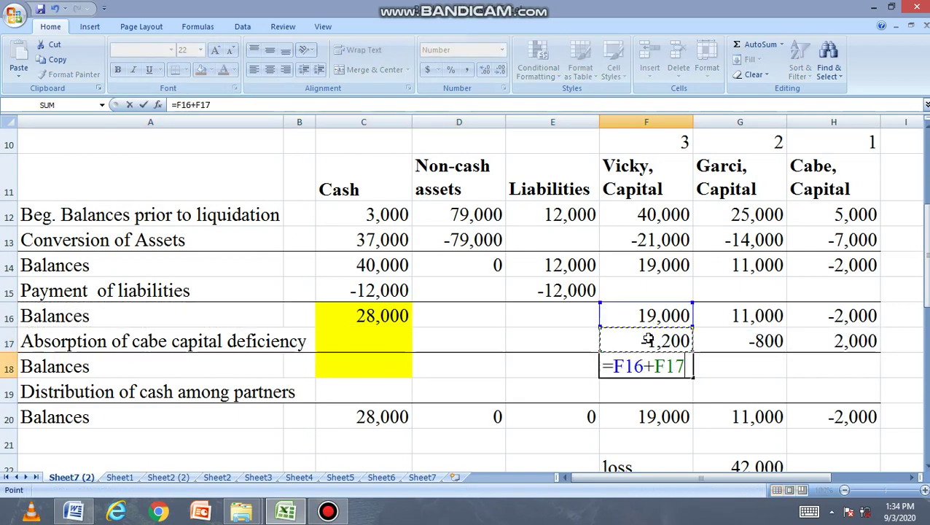
key("Return")
left_click(683, 374)
left_click_drag(691, 377, 853, 373)
Copy the balance formula from F18 into the Cash cell C18.
left_click(375, 366)
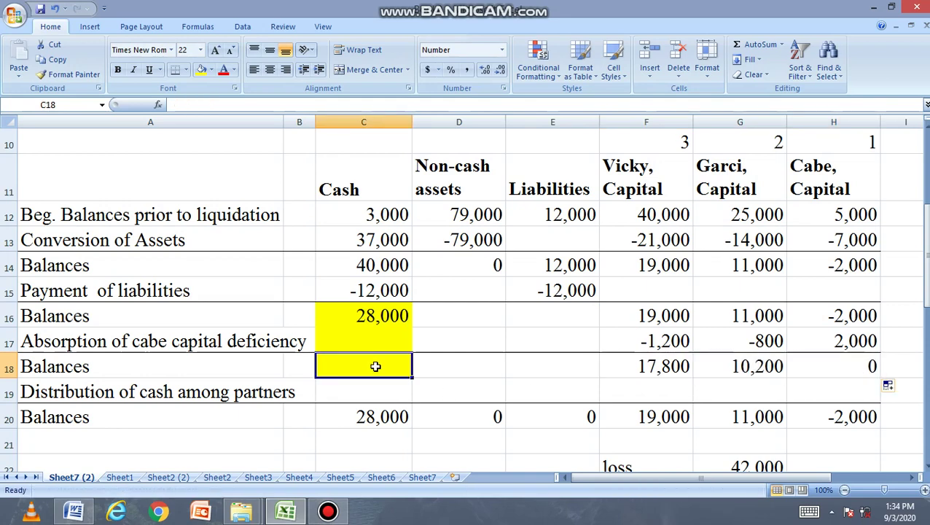
left_click(605, 363)
key("ctrl+c")
left_click(374, 372)
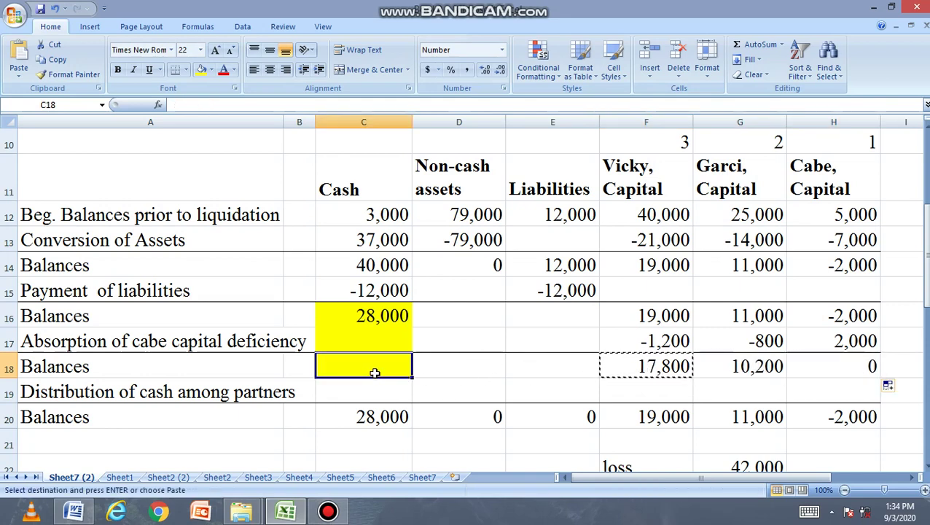
key("ctrl+v")
left_click(382, 396)
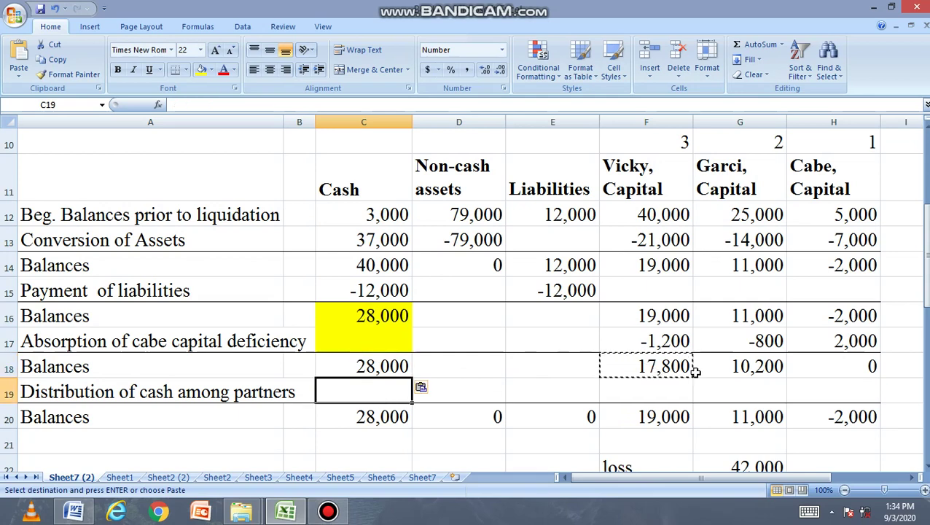
Enter -17,800 in F19 as the first partner's share of the cash distribution.
left_click(672, 386)
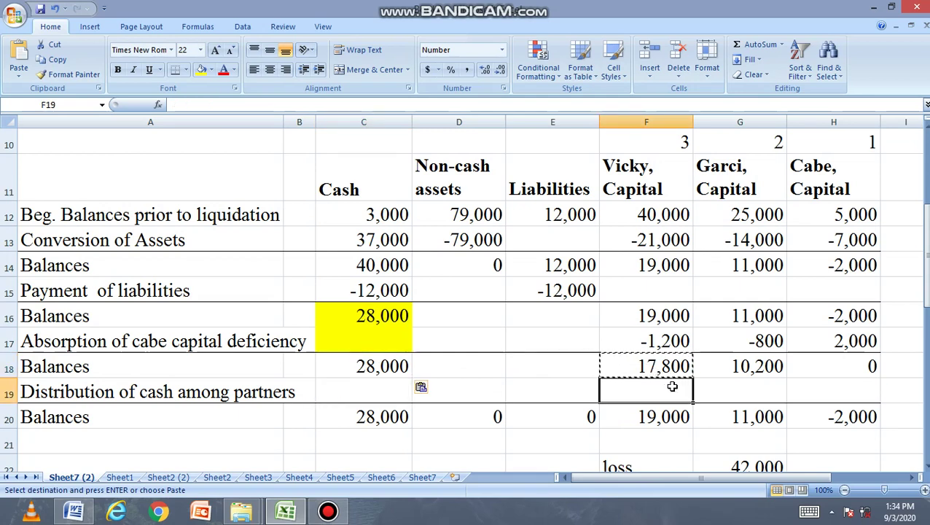
type("-")
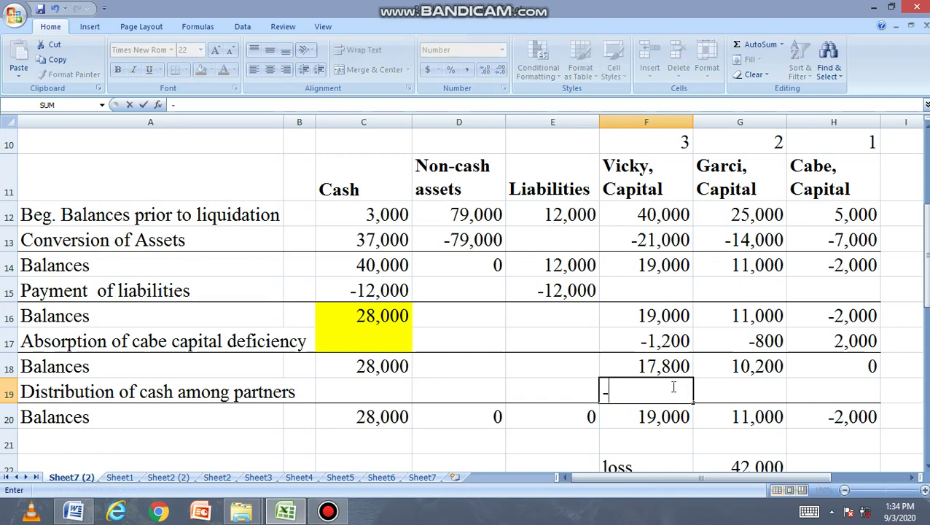
type("17,800")
key("Return")
Clear the second partner's balance formula from G20.
left_click(729, 390)
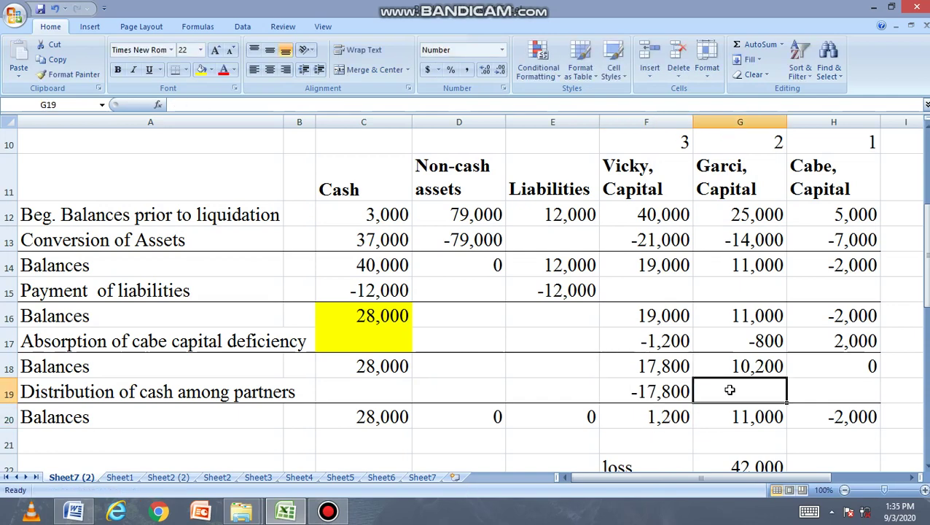
left_click(729, 416)
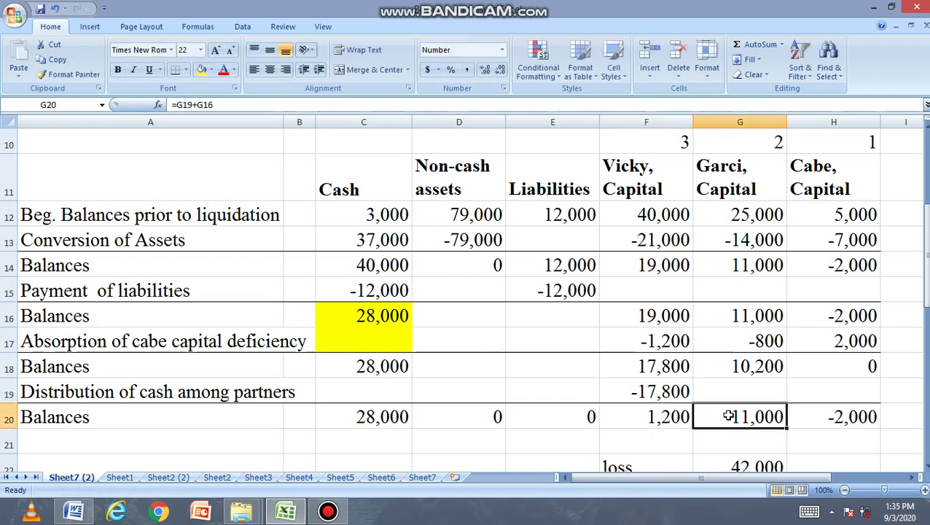
double_click(729, 415)
key("Escape")
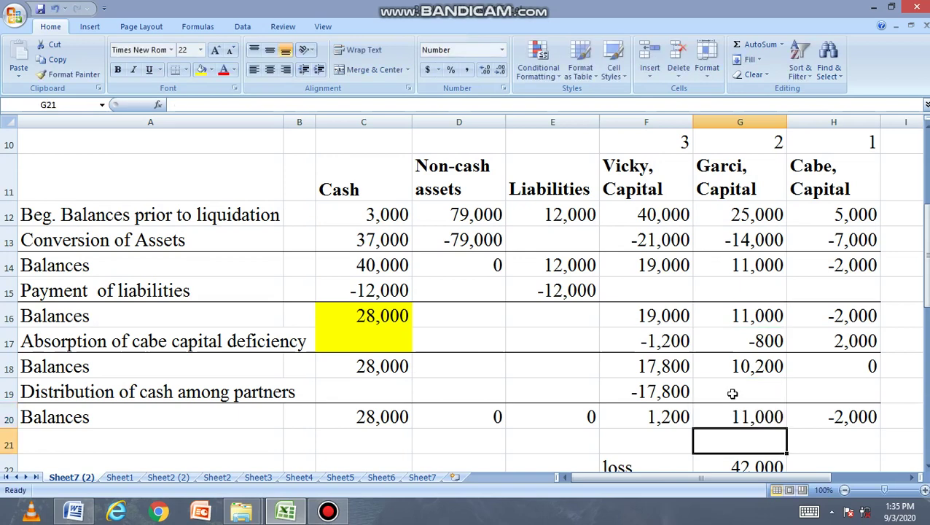
left_click(747, 368)
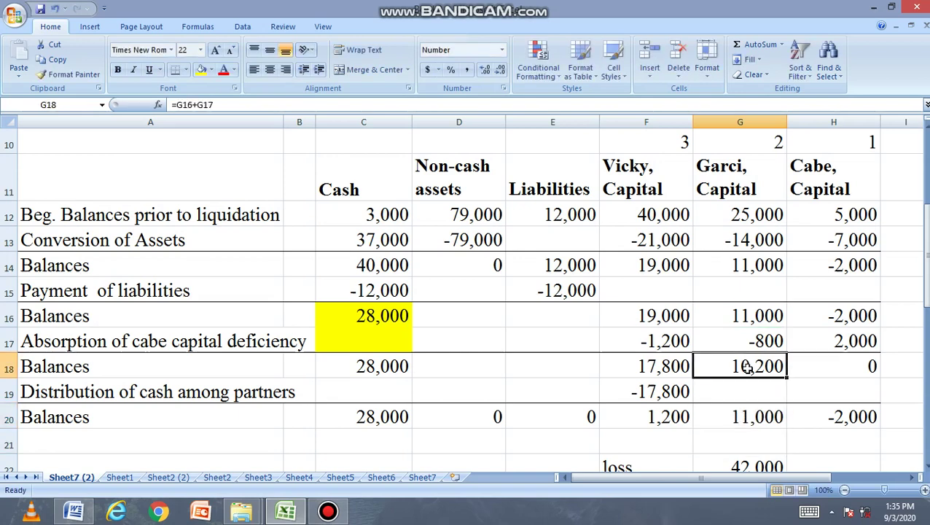
left_click(743, 416)
key("Delete")
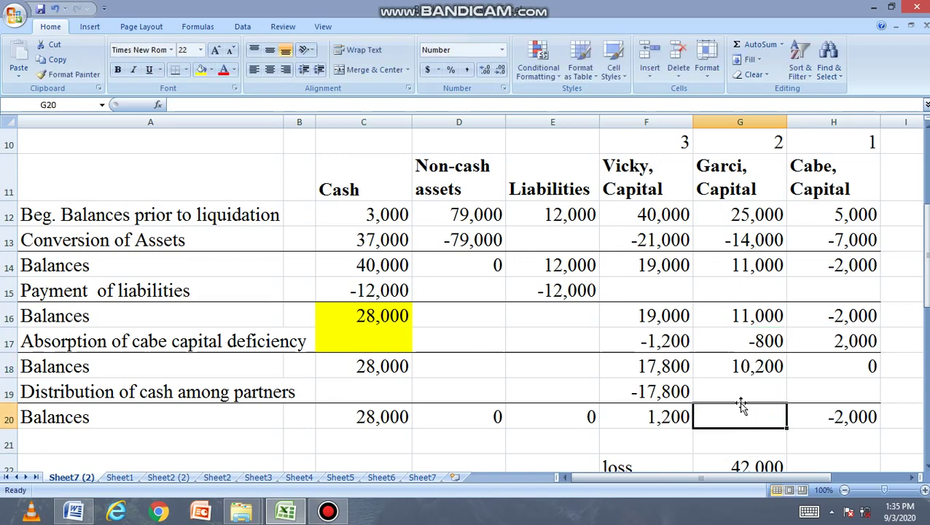
Enter -10200 in G19 as the second partner's share of the cash distribution.
left_click(741, 381)
type("10200")
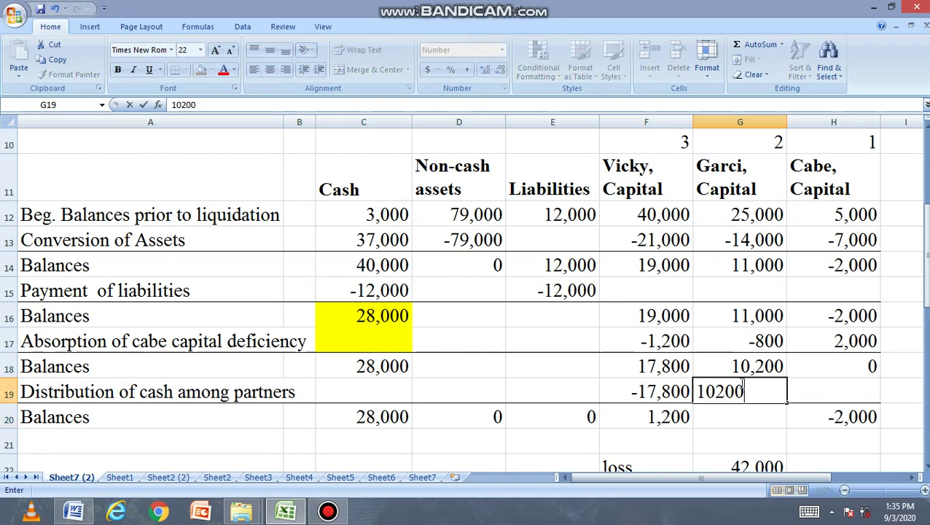
left_click(695, 392)
double_click(695, 392)
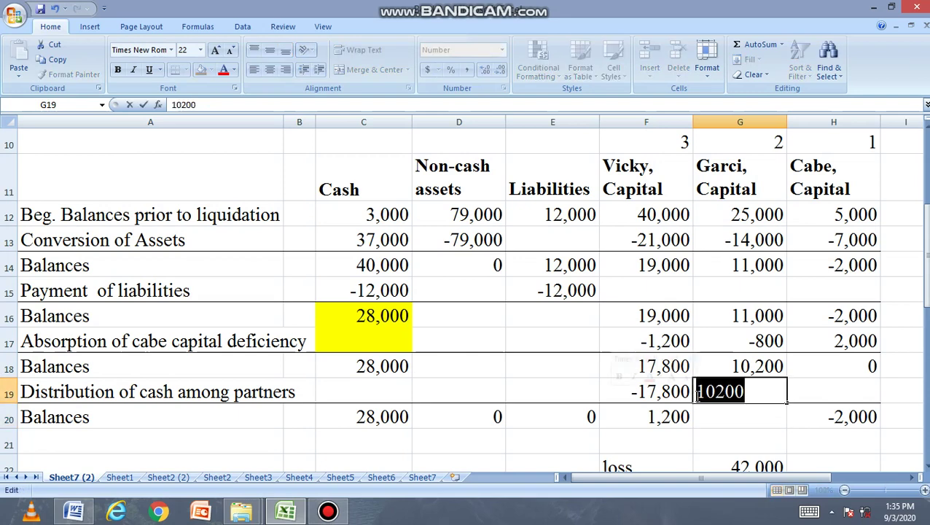
left_click(696, 392)
type("-")
key("Return")
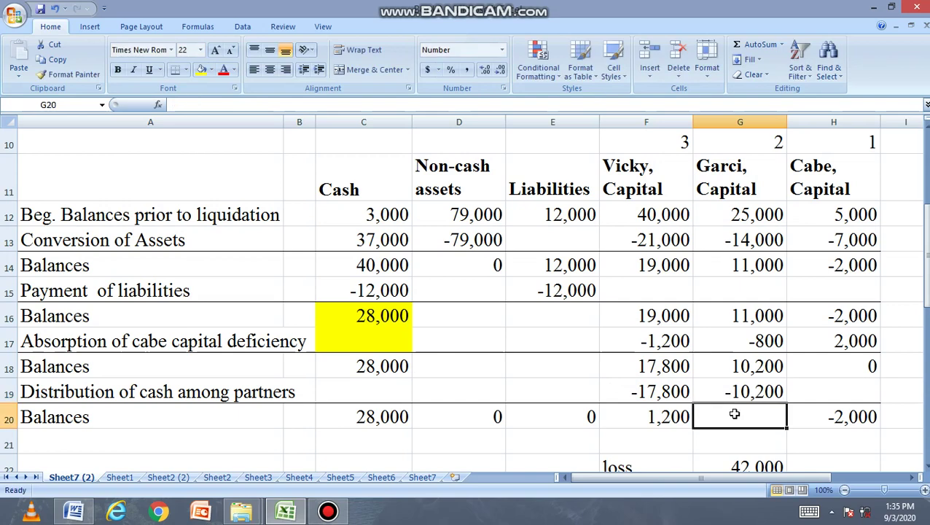
Calculate the first partner's final balance in F20 with =F18+F19 and fill the formula across to H20.
left_click(667, 418)
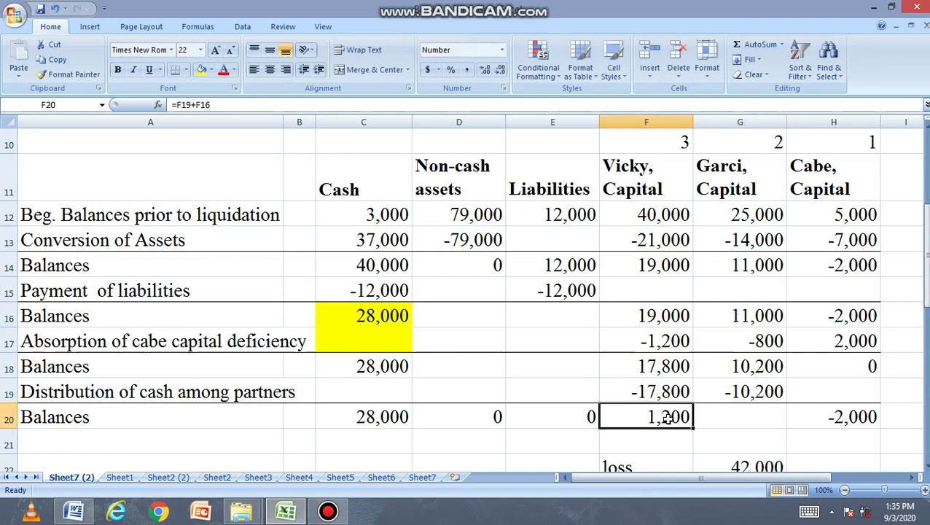
type("=")
left_click(659, 367)
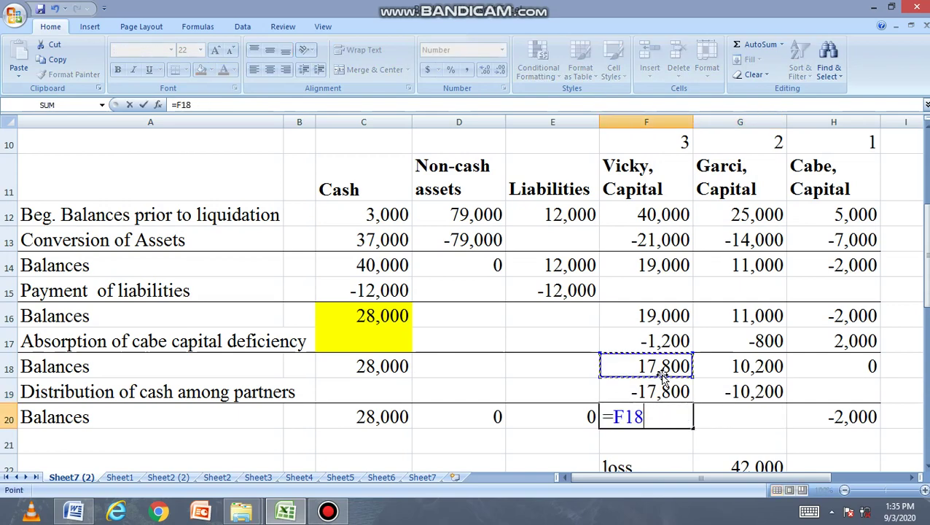
type("+")
left_click(656, 391)
key("Return")
left_click(687, 421)
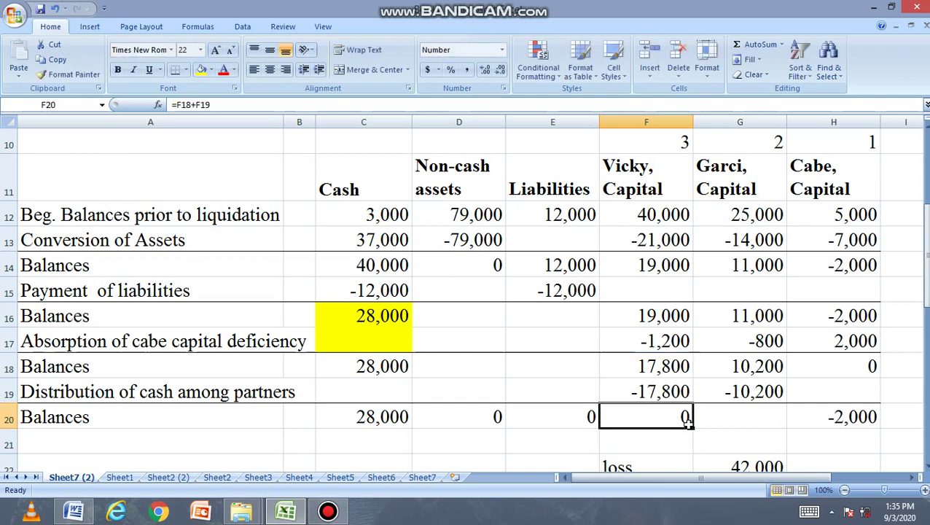
left_click_drag(694, 428, 864, 426)
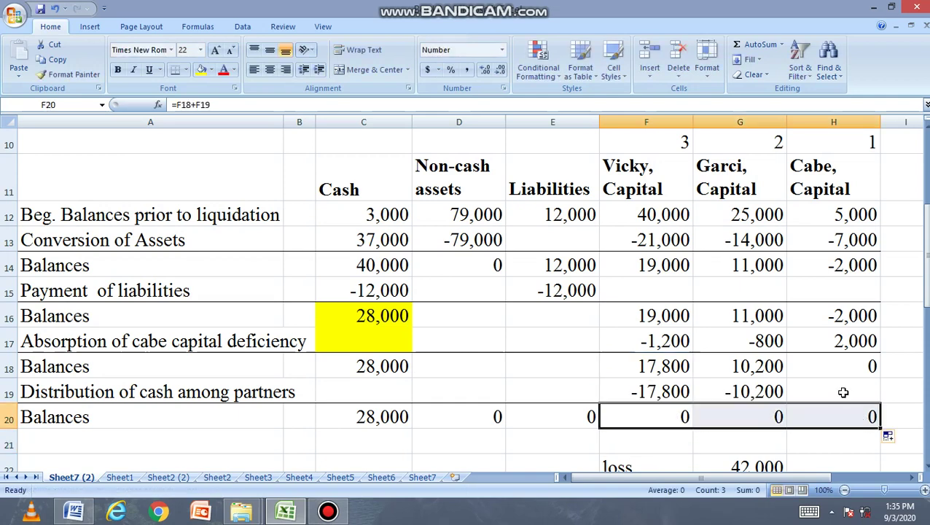
Enter 0 in H19 as the third partner's share of the cash distribution.
left_click(840, 390)
type("0")
left_click(576, 391)
left_click(355, 397)
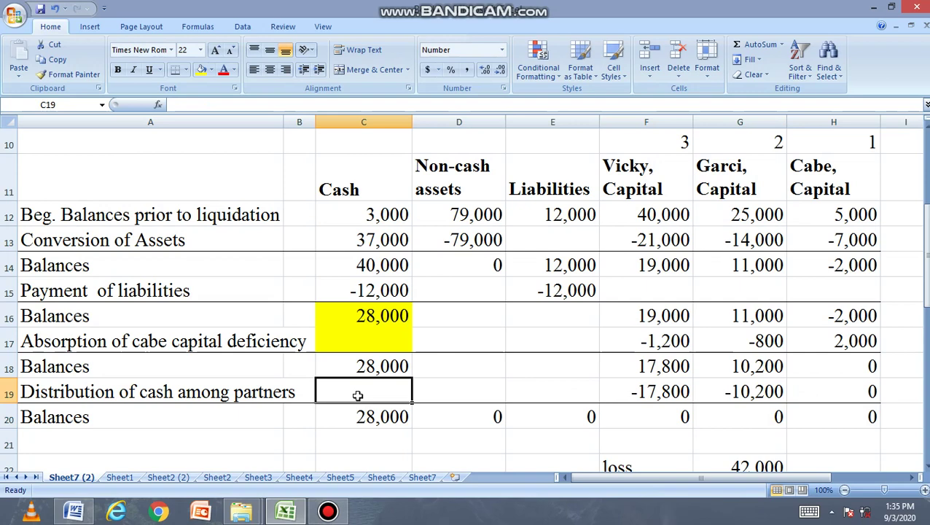
type("-")
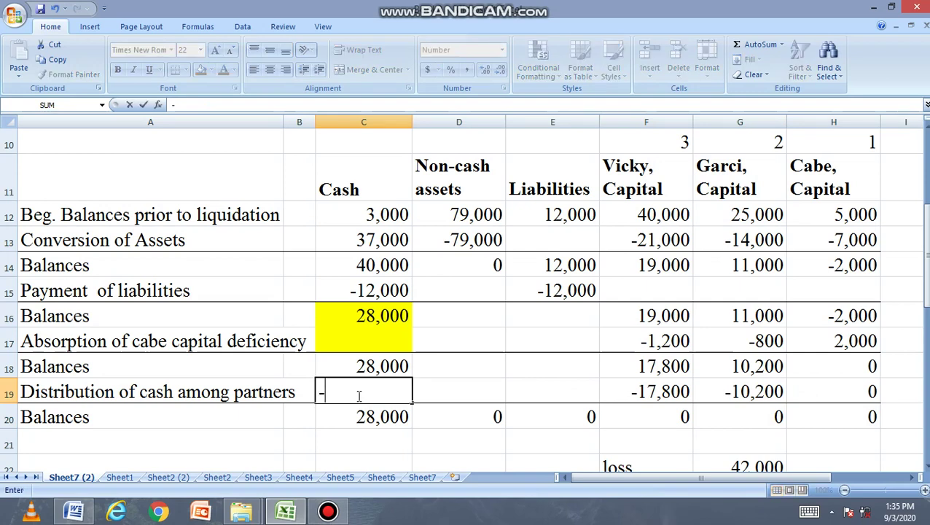
type("17800")
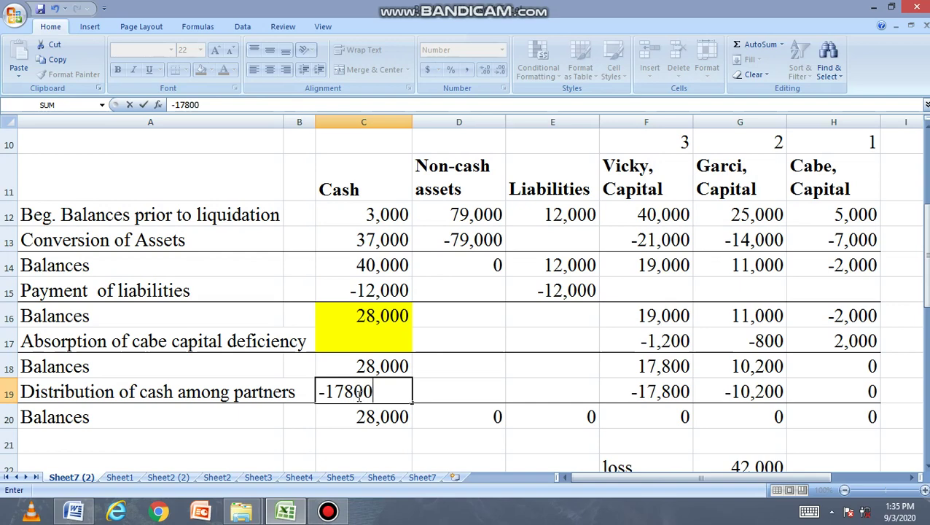
type("-10200")
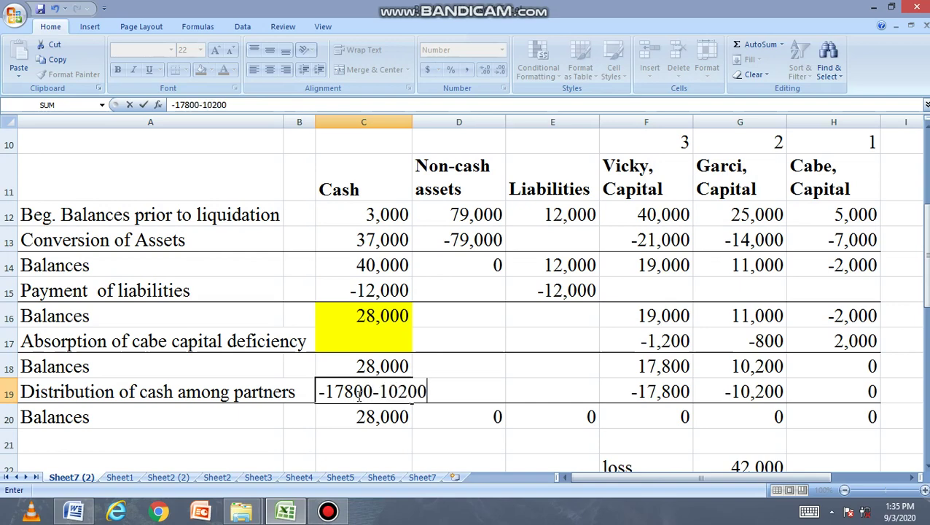
key("Return")
left_click(313, 432)
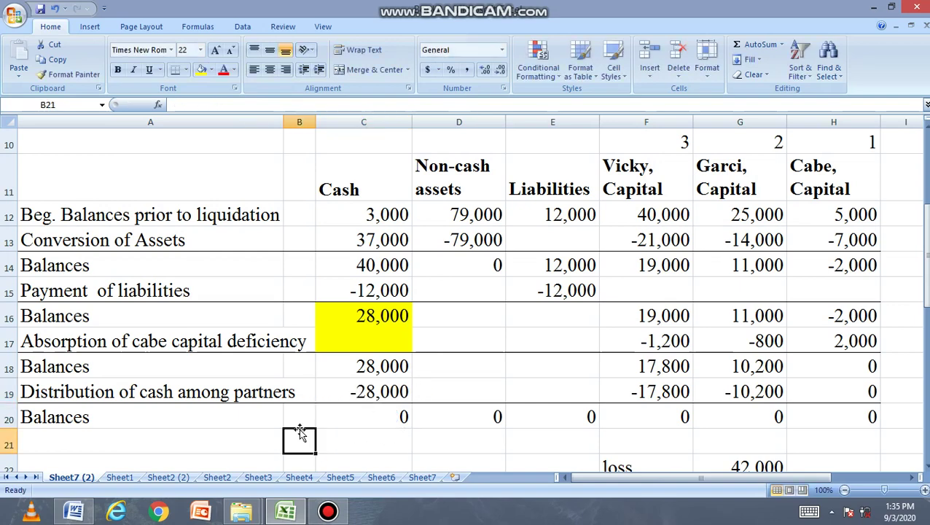
Review the liquidation statement, checking the partners' loss shares in the Conversion of Assets row and the final balances.
scroll(301, 433, "up", 1)
scroll(301, 433, "down", 1)
left_click(384, 428)
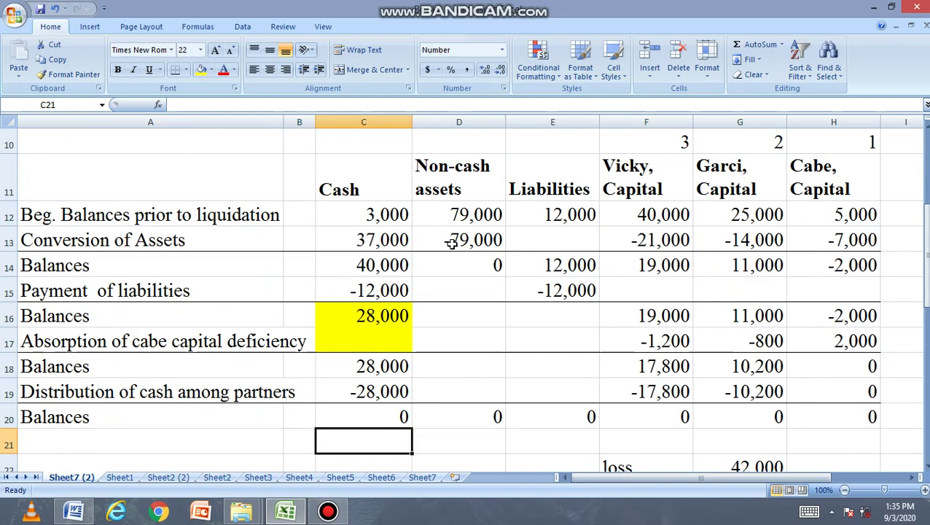
left_click(9, 240)
left_click(647, 240)
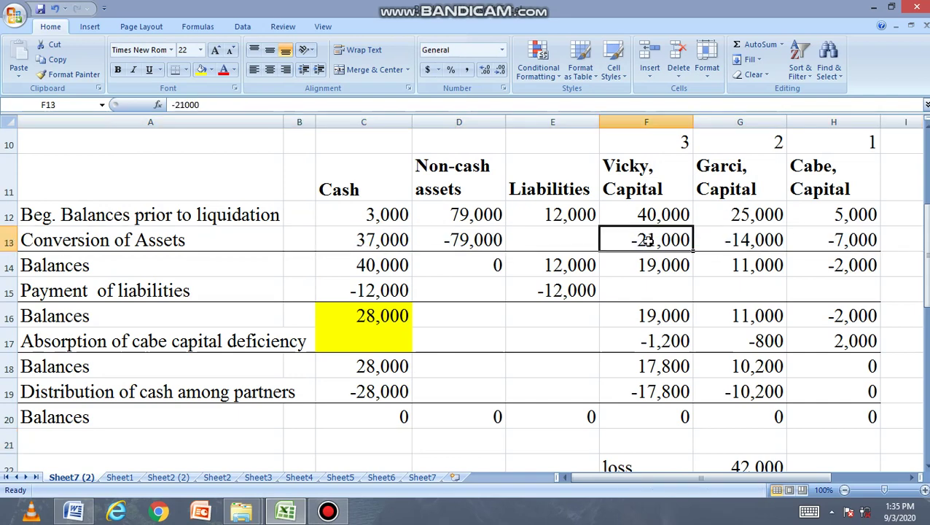
left_click_drag(647, 241, 820, 242)
left_click(820, 242)
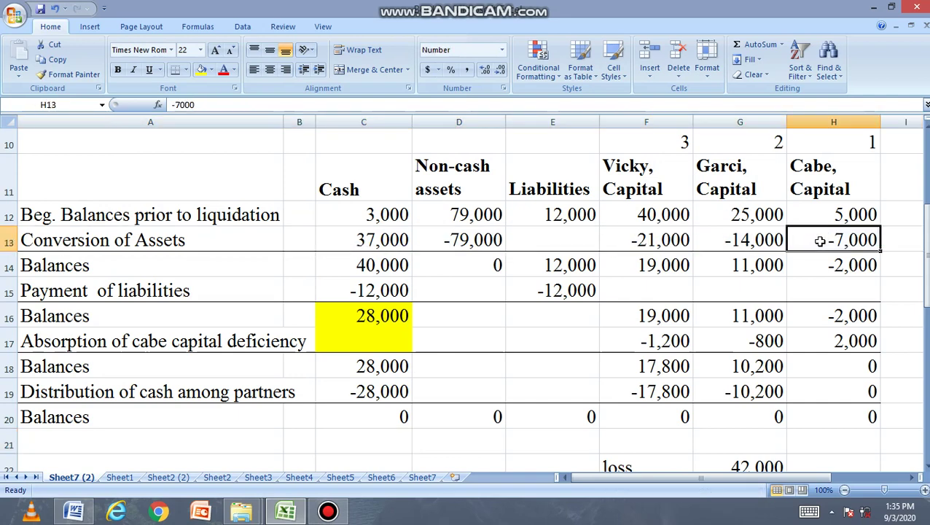
left_click(556, 347)
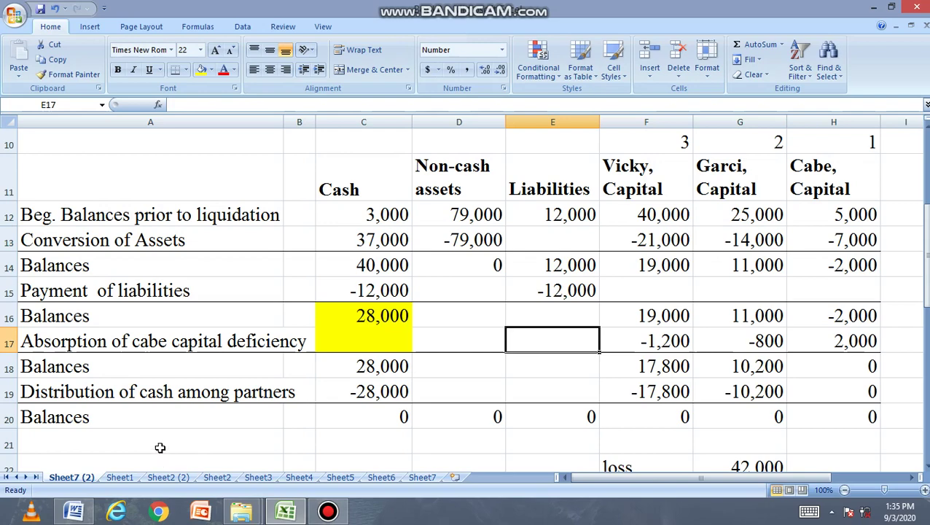
left_click(159, 444)
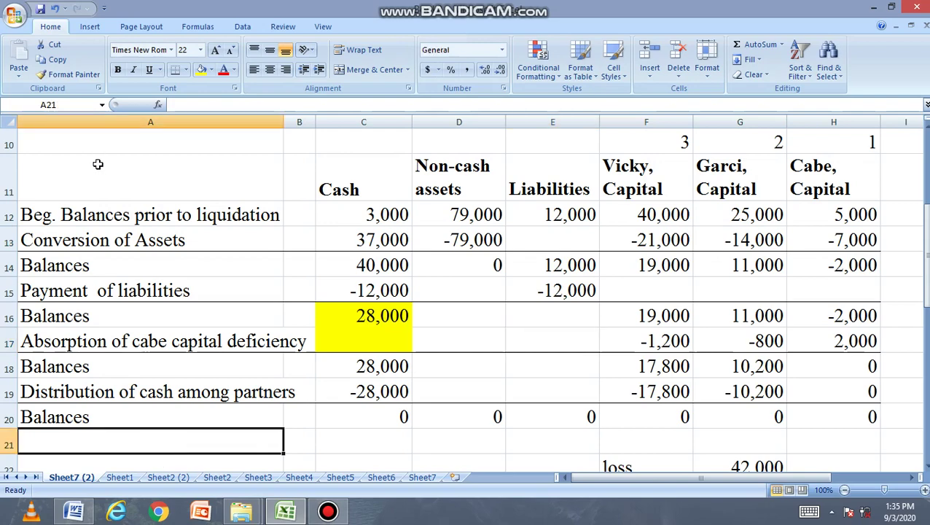
left_click(328, 512)
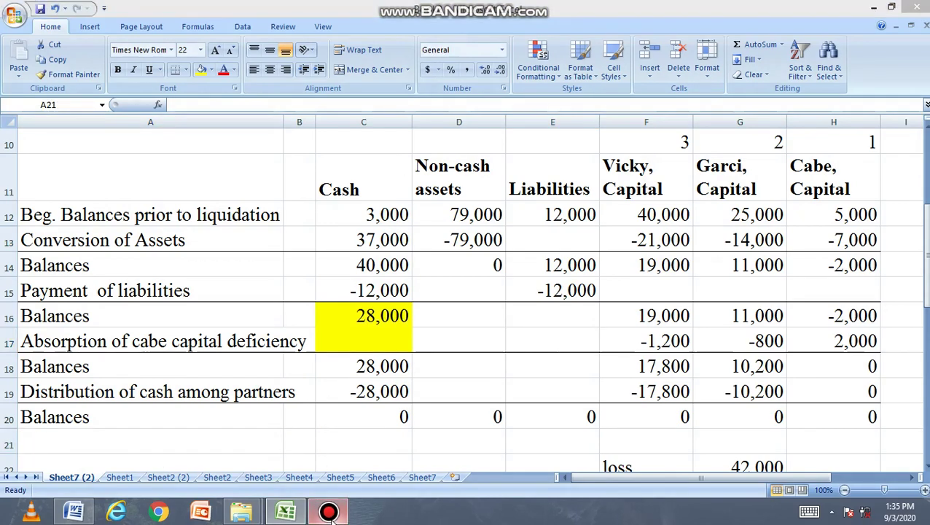